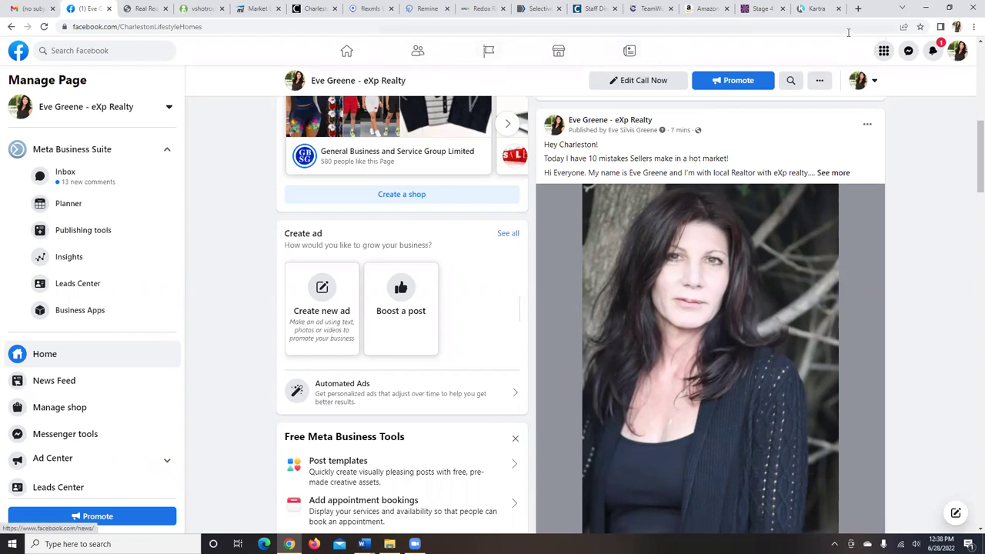
Go to Ads Manager through the FB Business Manager bookmarks folder.
left_click(974, 27)
mouse_move(885, 107)
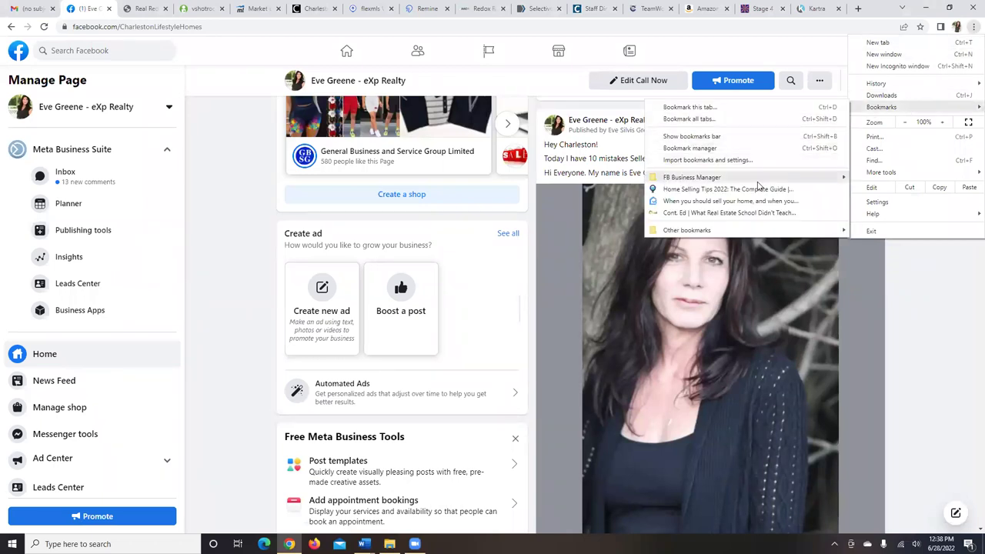
mouse_move(770, 177)
left_click(885, 202)
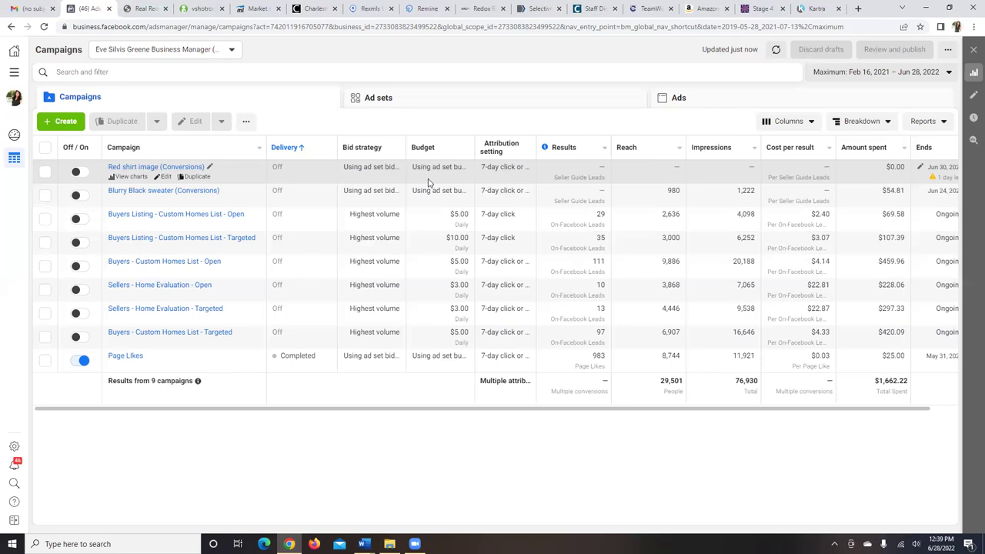
Create a new draft campaign with Conversions as its objective.
left_click(61, 123)
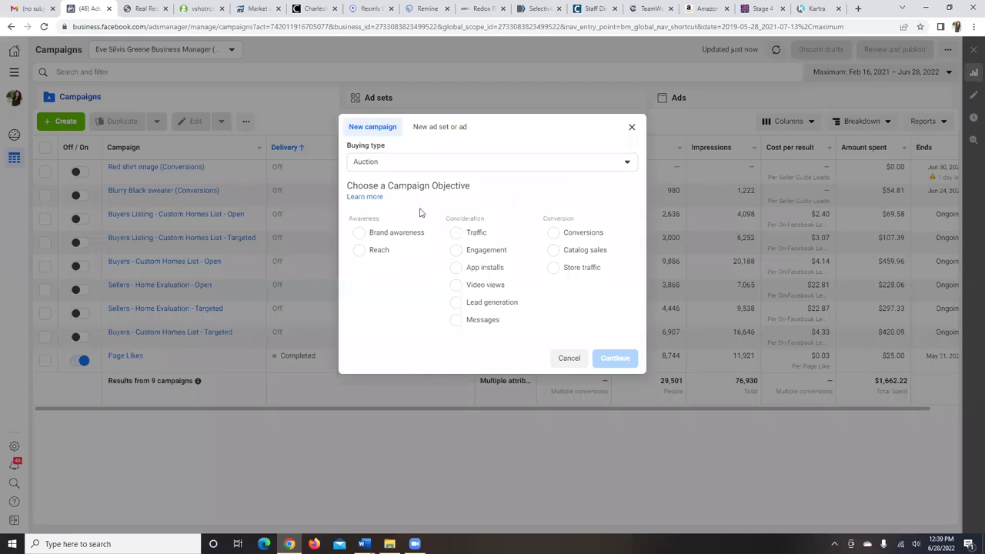
mouse_move(531, 286)
left_click(556, 233)
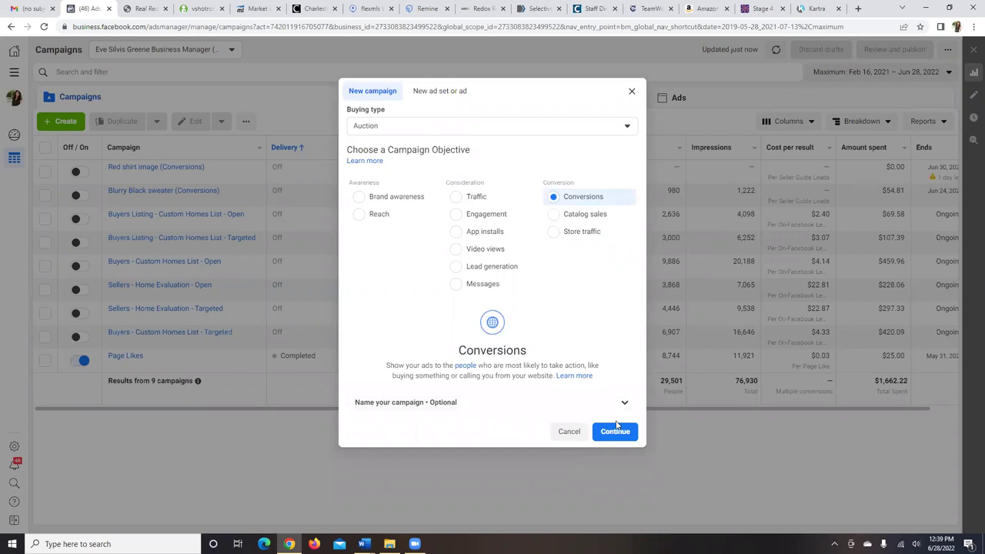
left_click(615, 432)
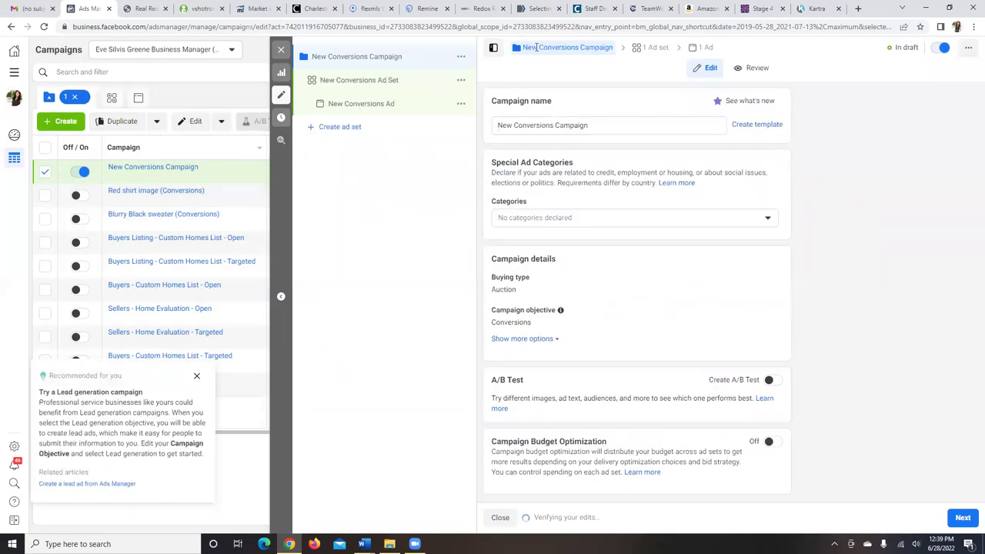
Replace the default campaign name with 'Ad 2 Clearer Image (Conversions)'.
left_click(529, 125)
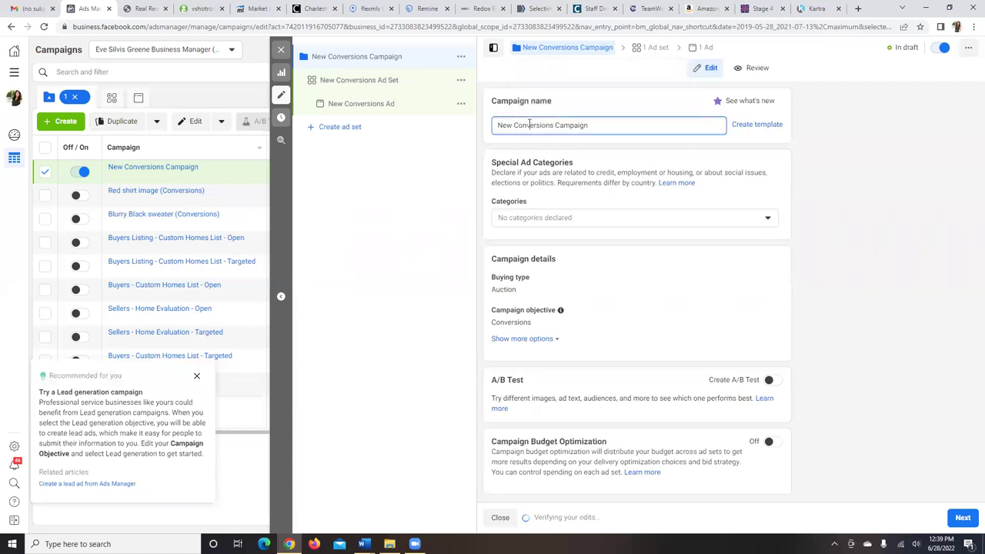
left_click_drag(591, 126, 514, 127)
key("ctrl+a")
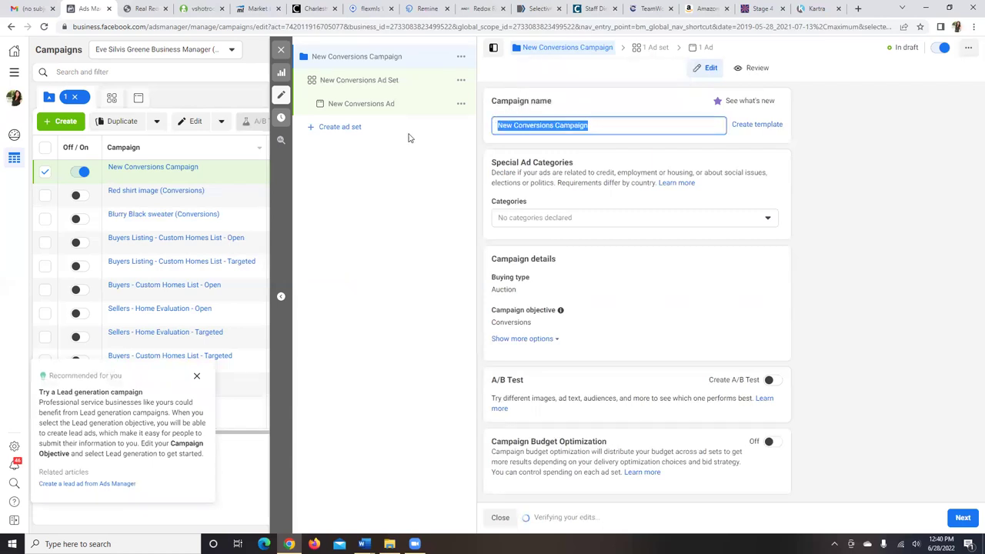
key("BackSpace")
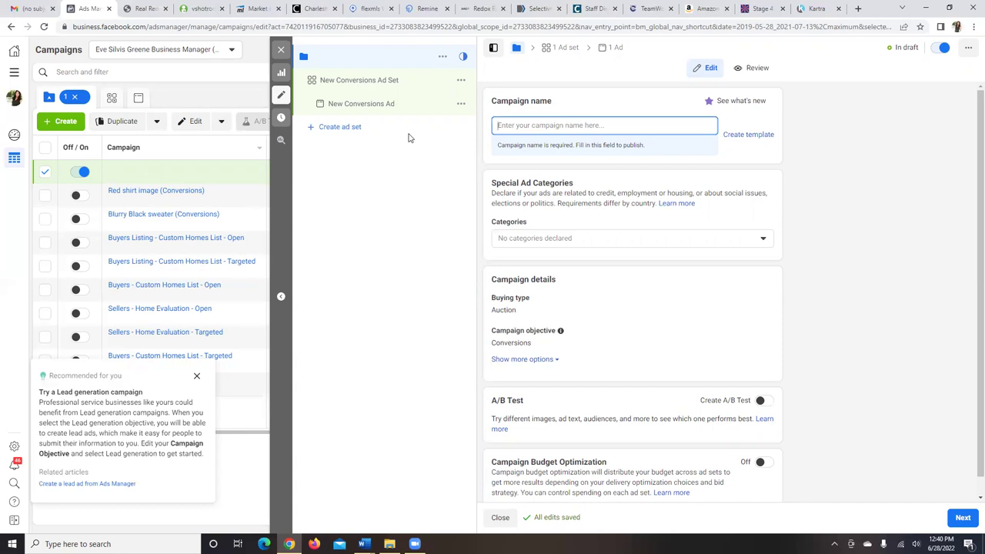
type("Ad")
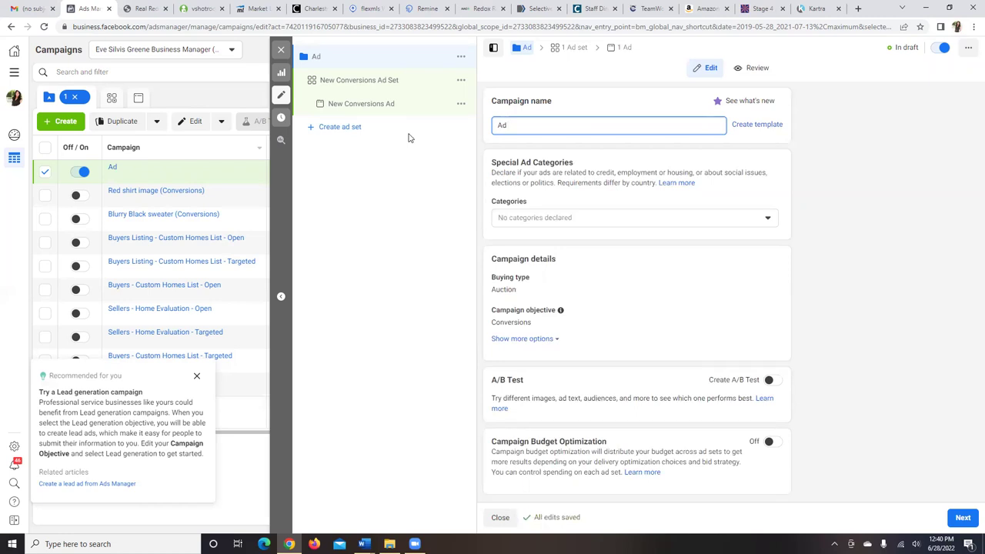
type("2 Clearer Image")
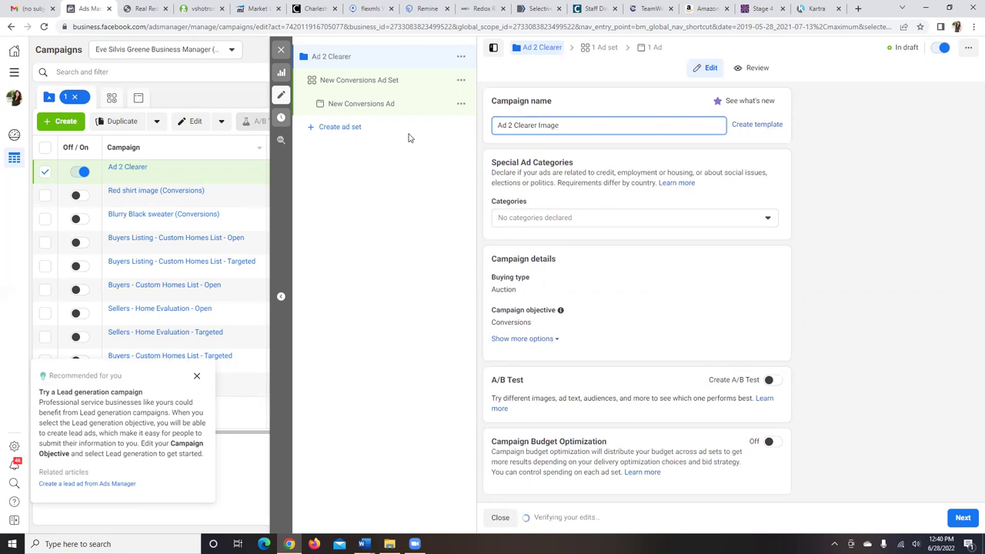
type(" (")
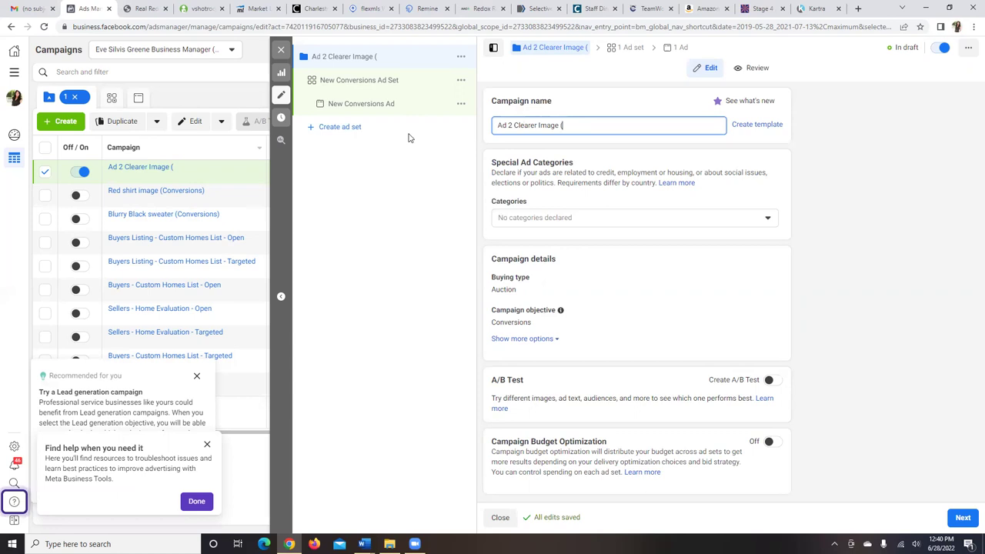
type("Conversions)")
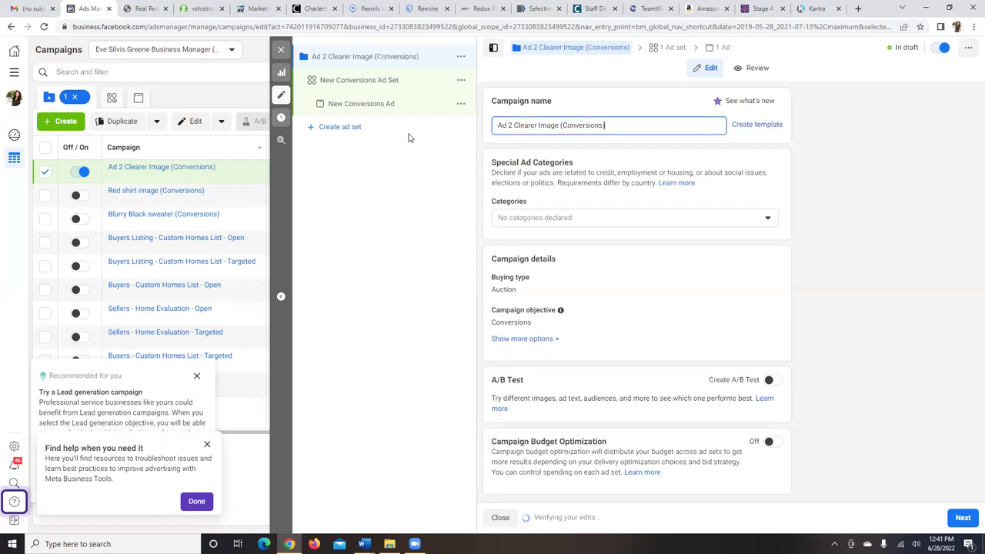
Mark Housing as the special ad category and proceed to the ad set.
left_click(512, 223)
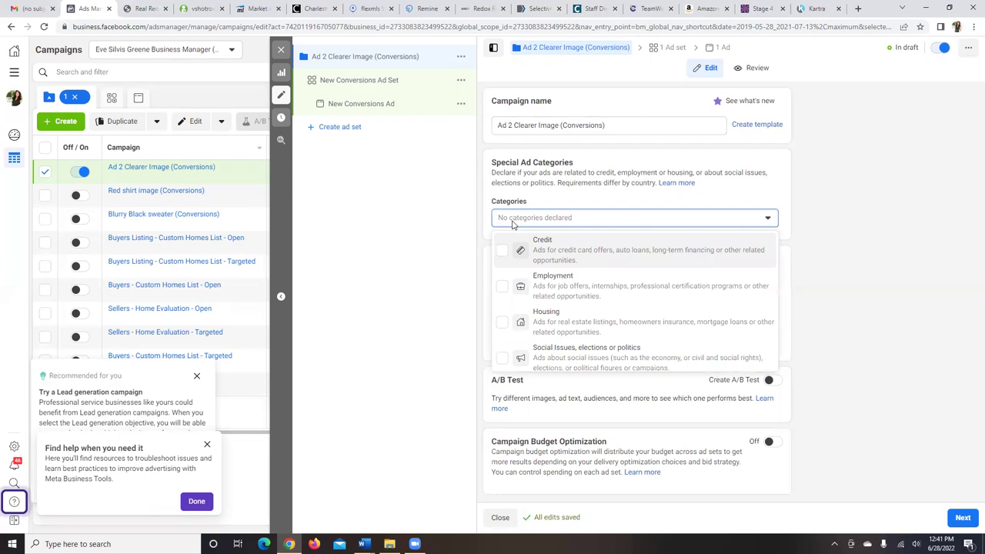
left_click(502, 321)
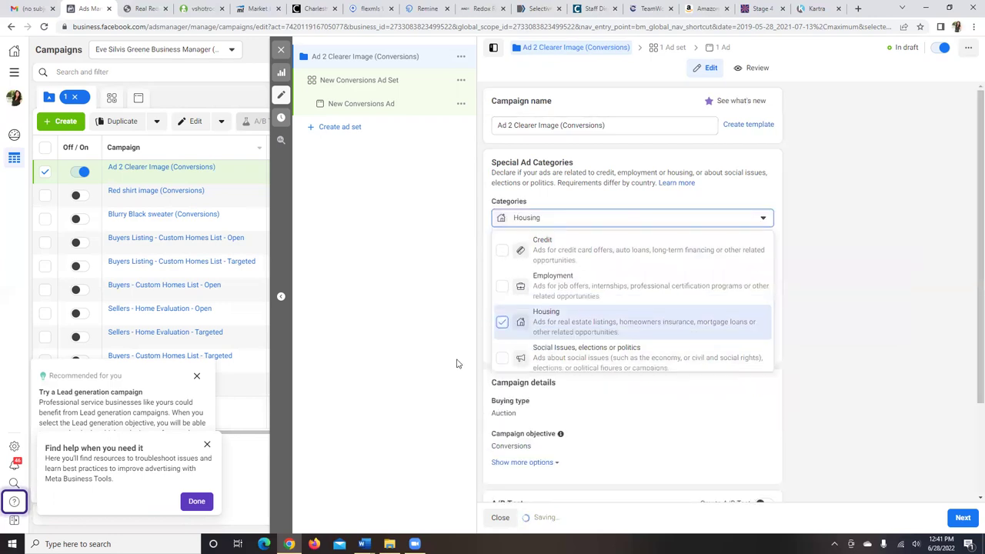
scroll(972, 431, "down", 2)
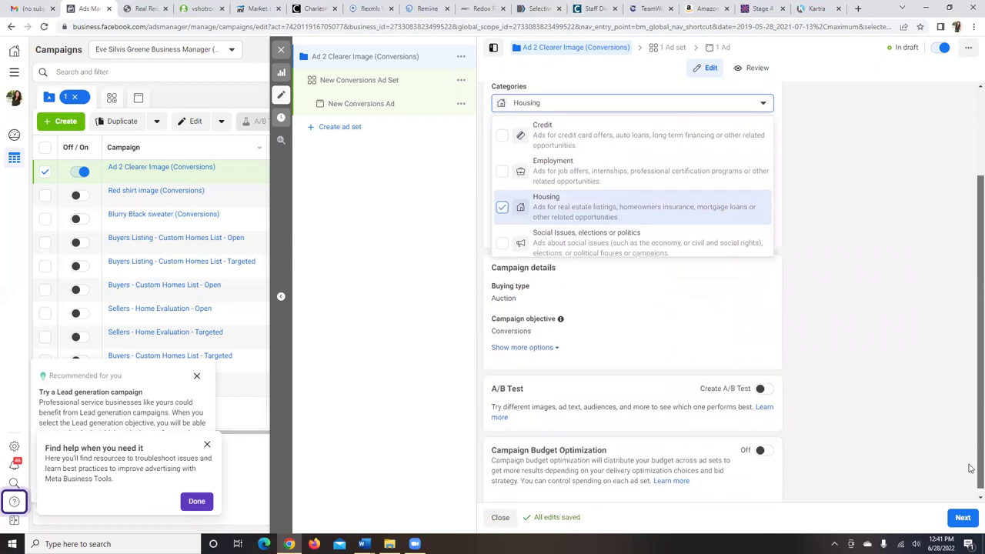
scroll(971, 485, "down", 1)
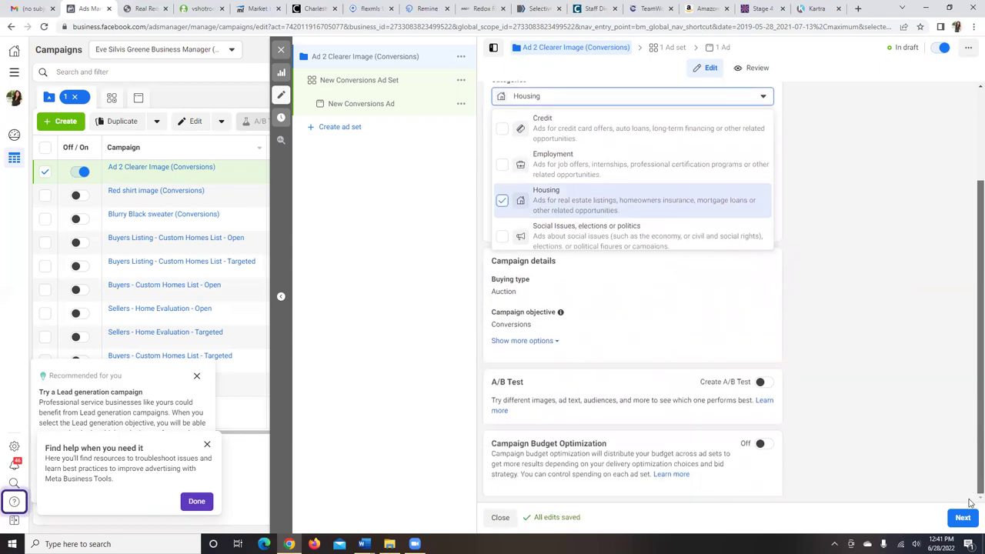
left_click(963, 519)
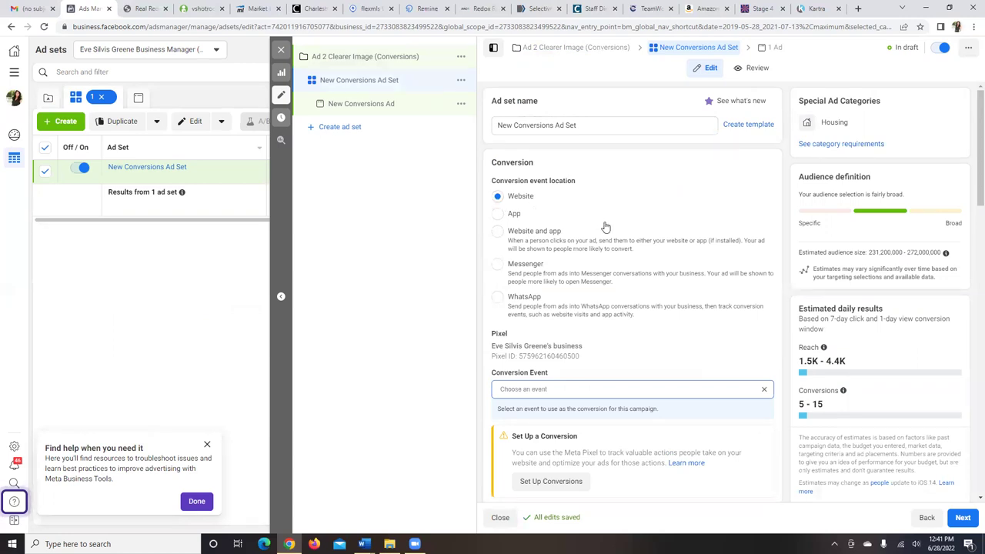
Choose Seller Guide Leads as the ad set's website conversion event.
left_click(579, 127)
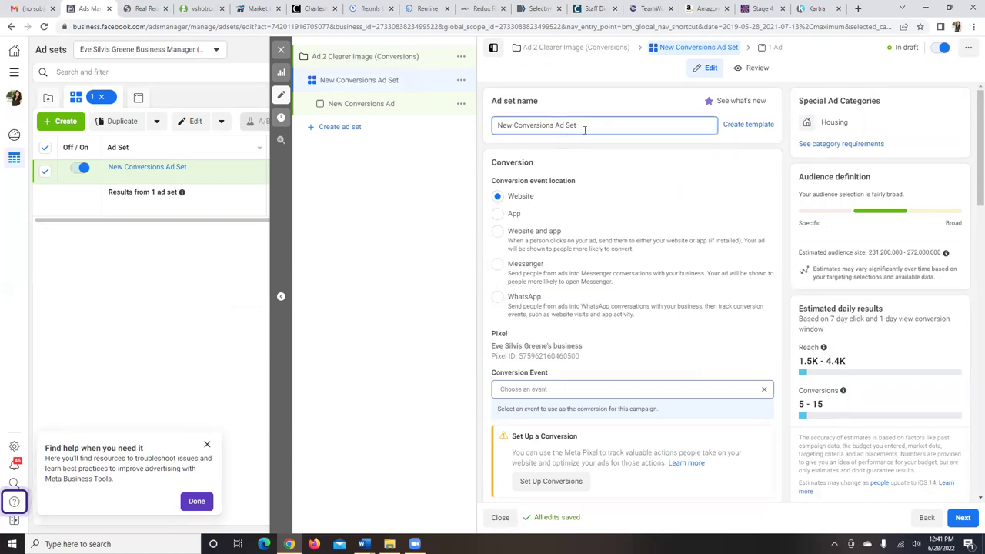
left_click(596, 395)
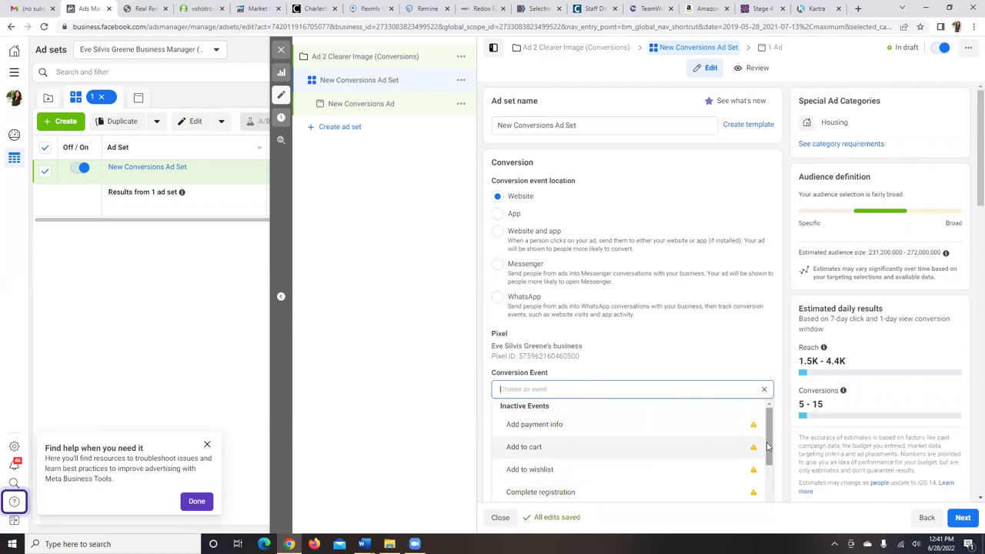
scroll(770, 451, "down", 5)
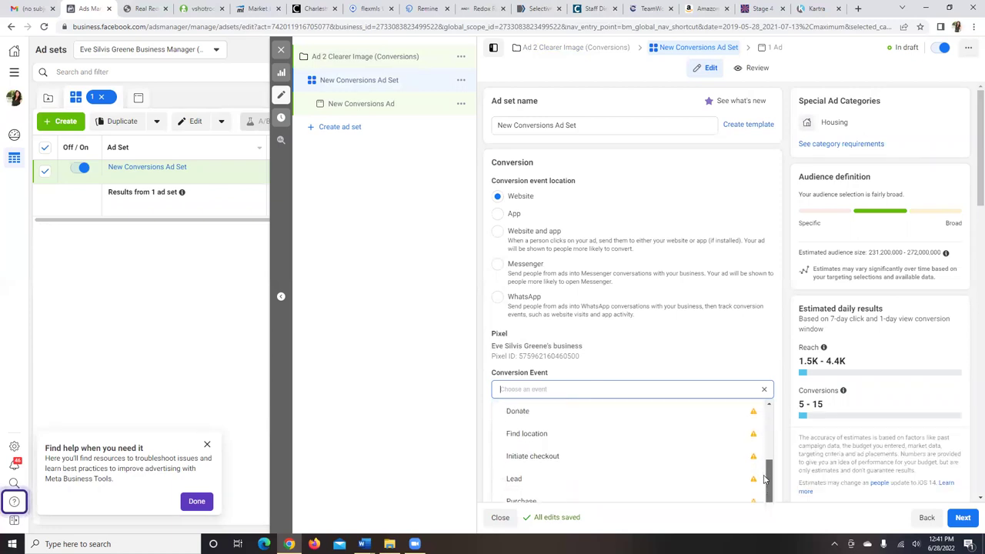
scroll(766, 479, "down", 2)
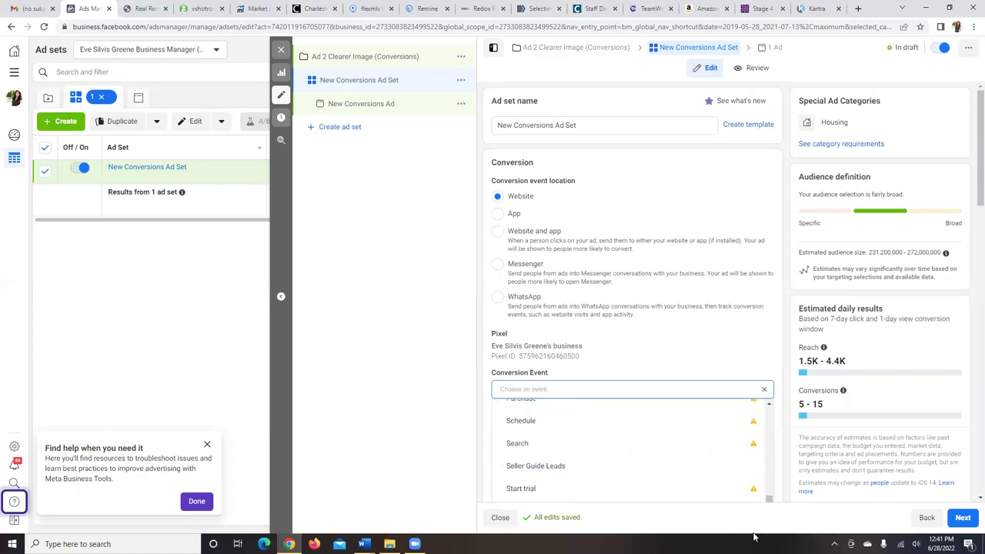
left_click(562, 473)
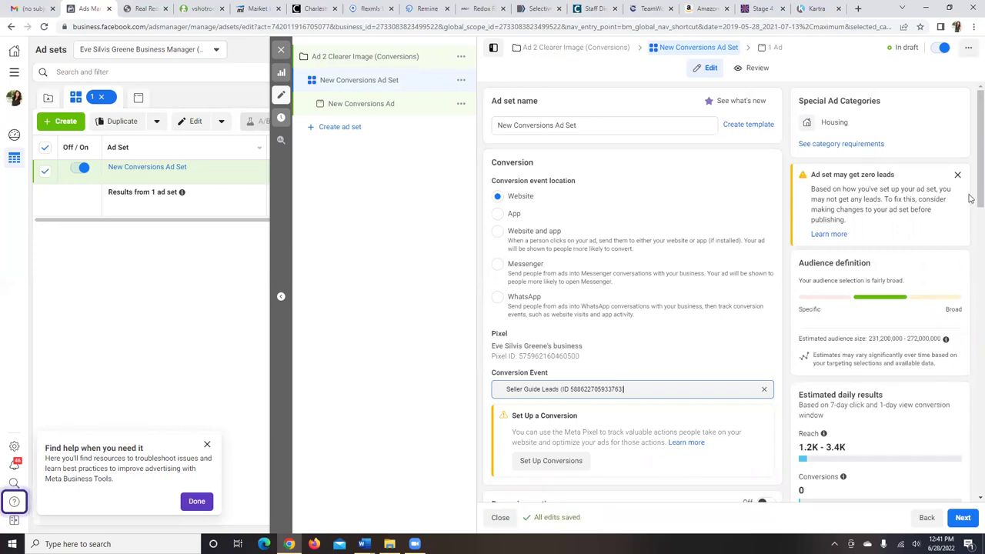
left_click_drag(971, 194, 971, 225)
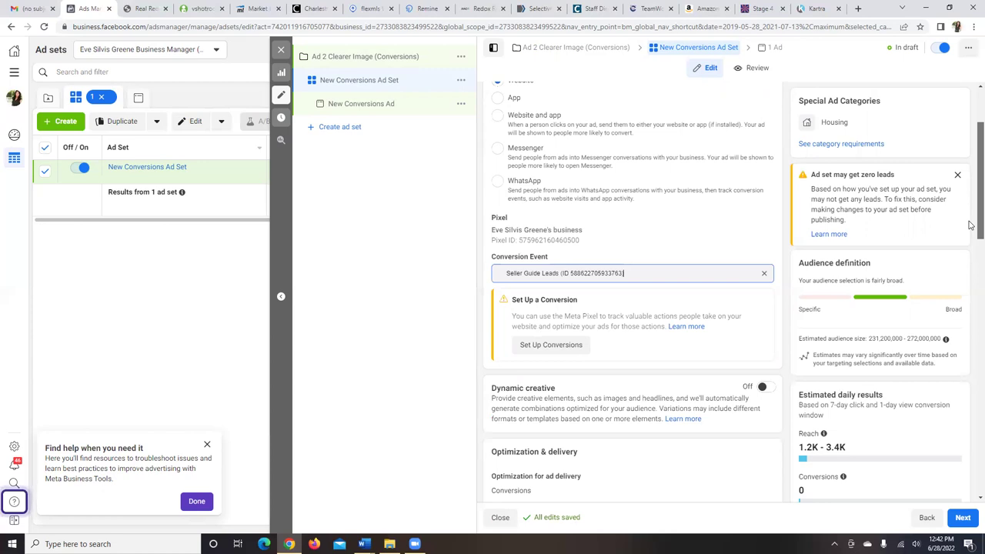
Keep the Daily Budget type and change the amount from $25.00 to $15.00.
left_click_drag(971, 224, 972, 296)
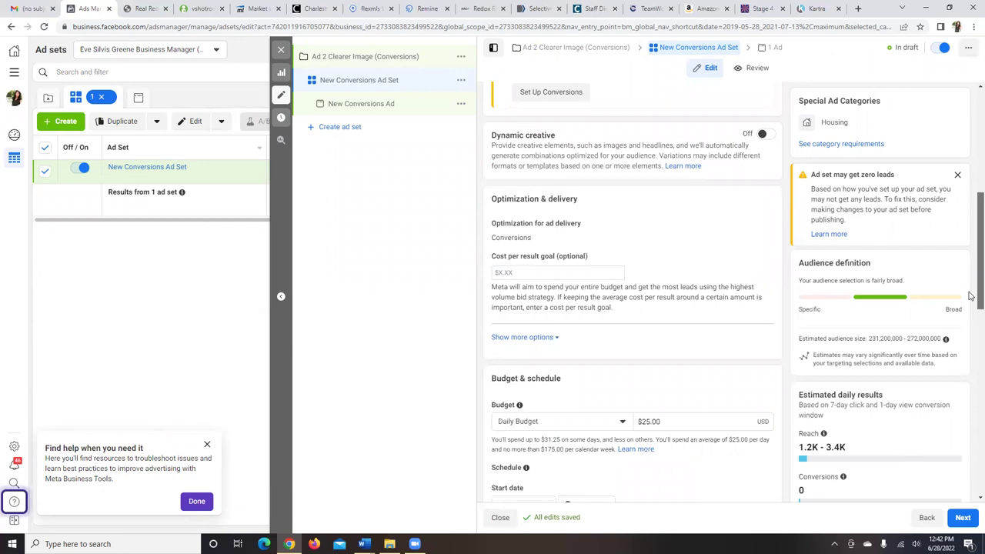
left_click(624, 423)
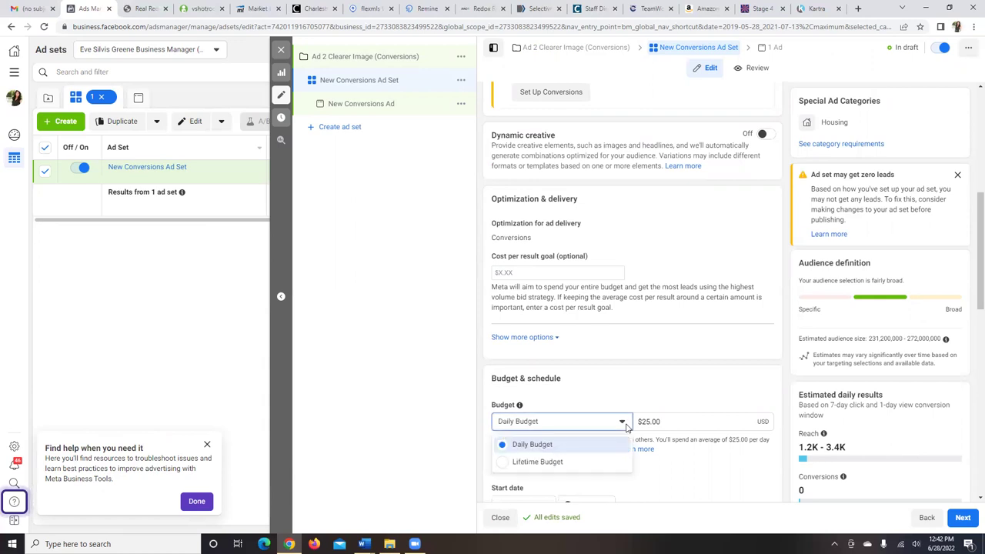
left_click(625, 426)
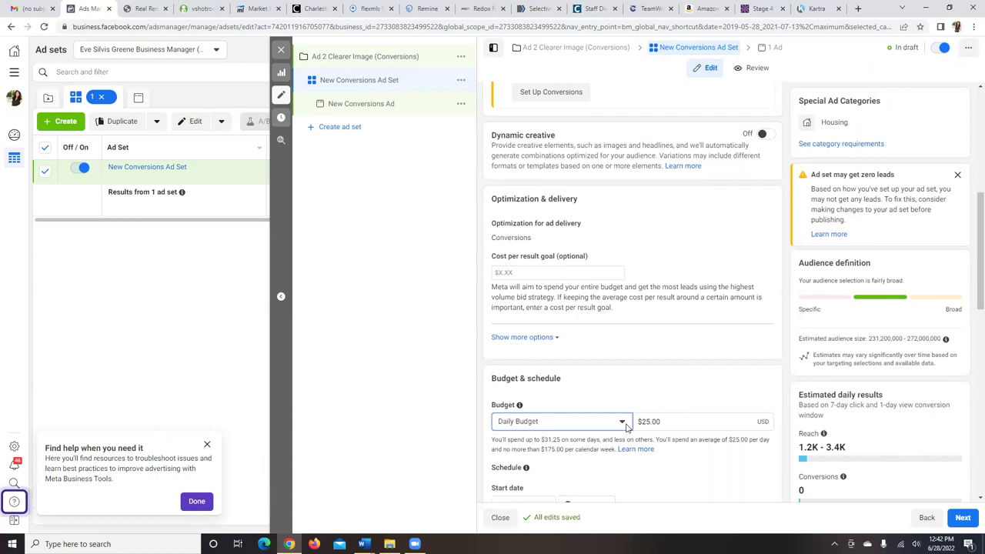
left_click_drag(664, 421, 629, 435)
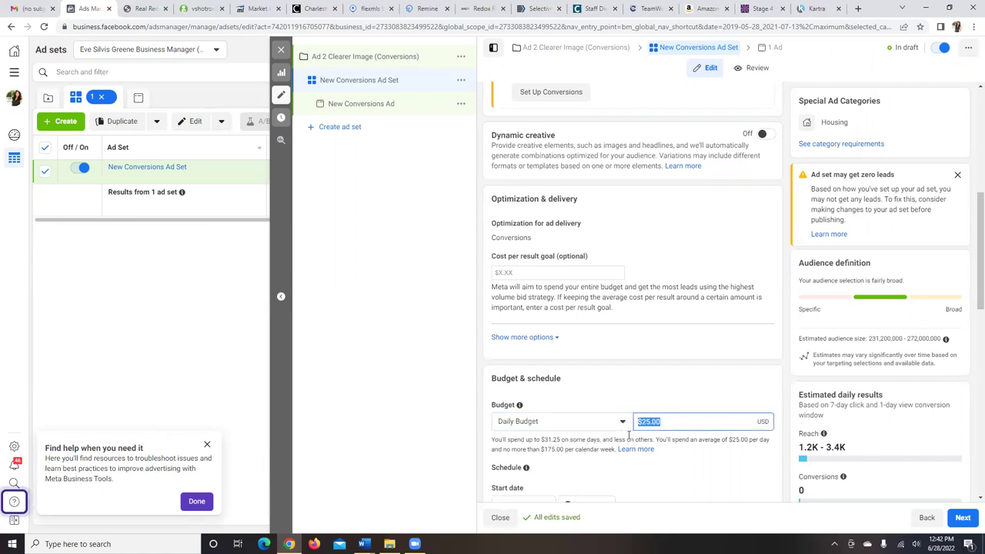
type("15")
left_click(645, 472)
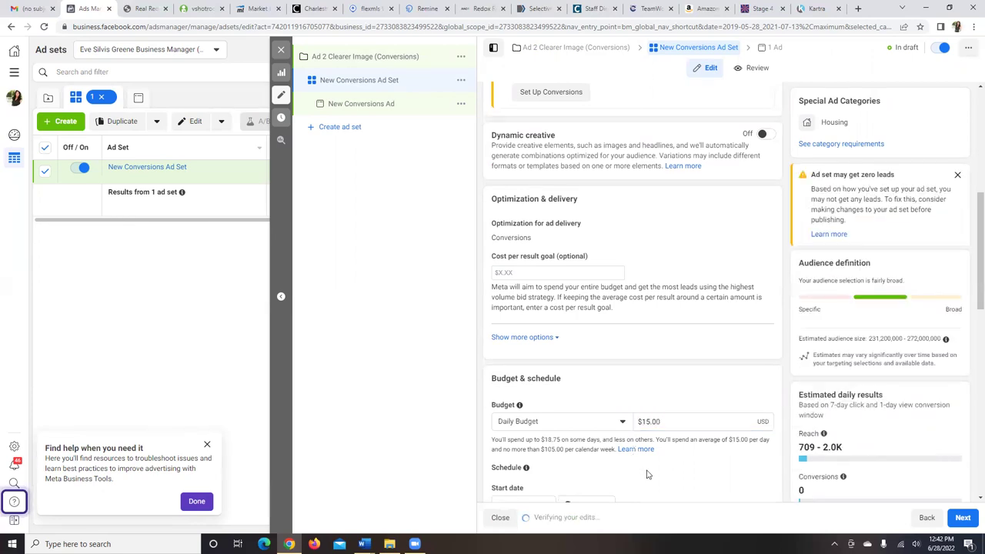
left_click_drag(969, 297, 971, 364)
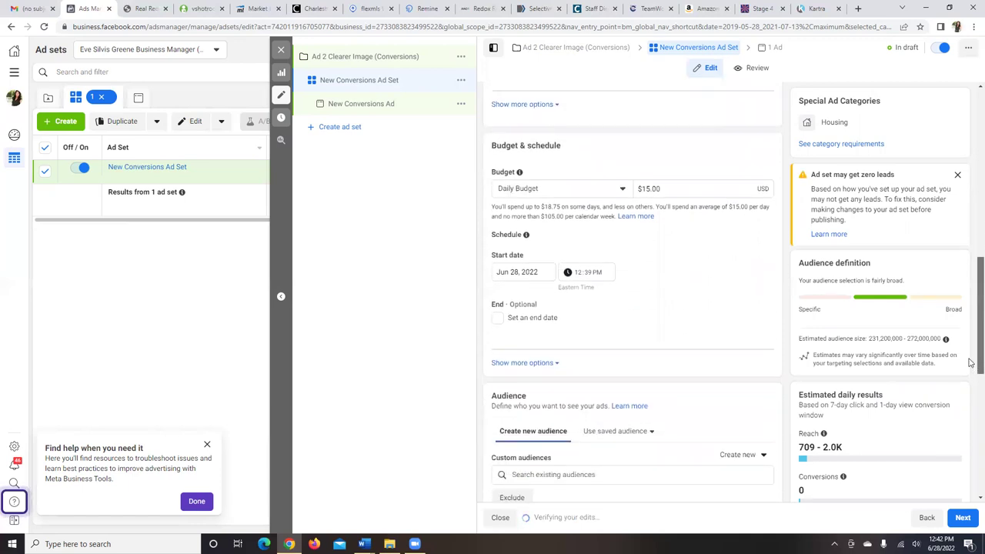
Set the ad set's start to 6/29/2022 at 6:00 AM Eastern.
left_click(531, 273)
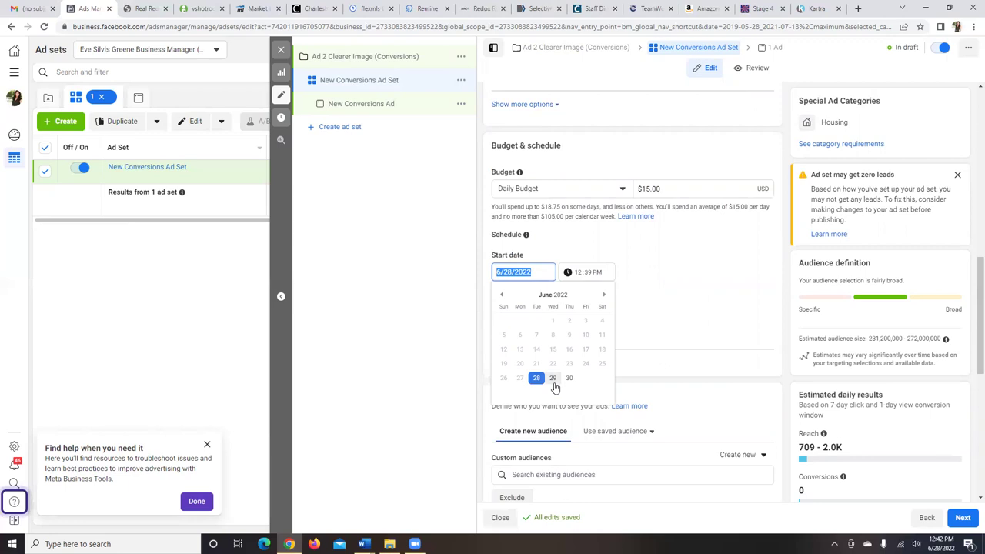
left_click(553, 379)
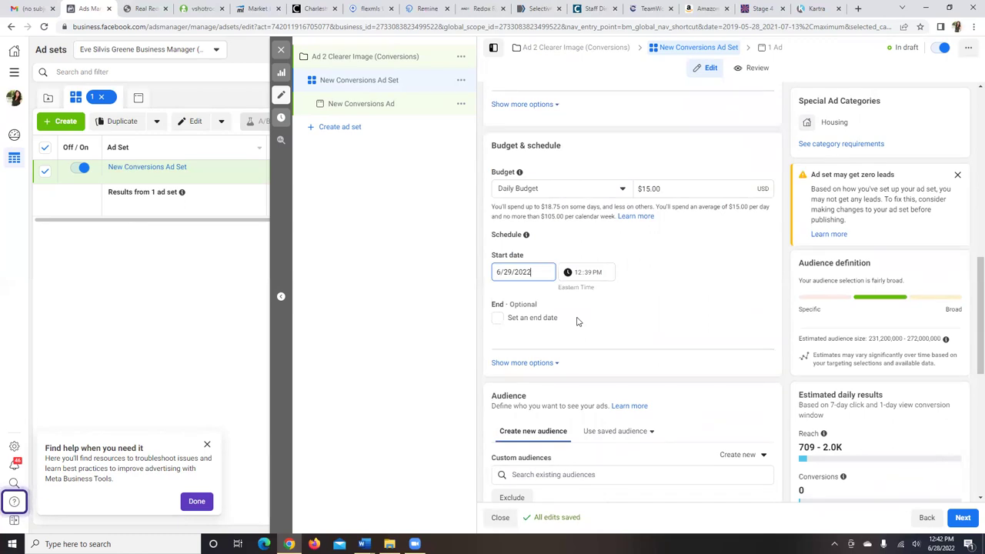
left_click(589, 272)
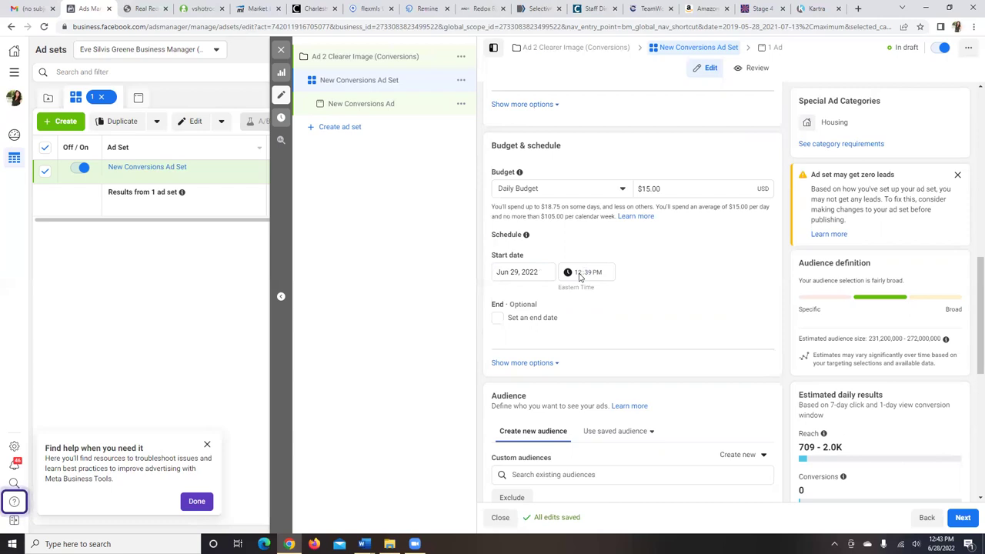
left_click(581, 274)
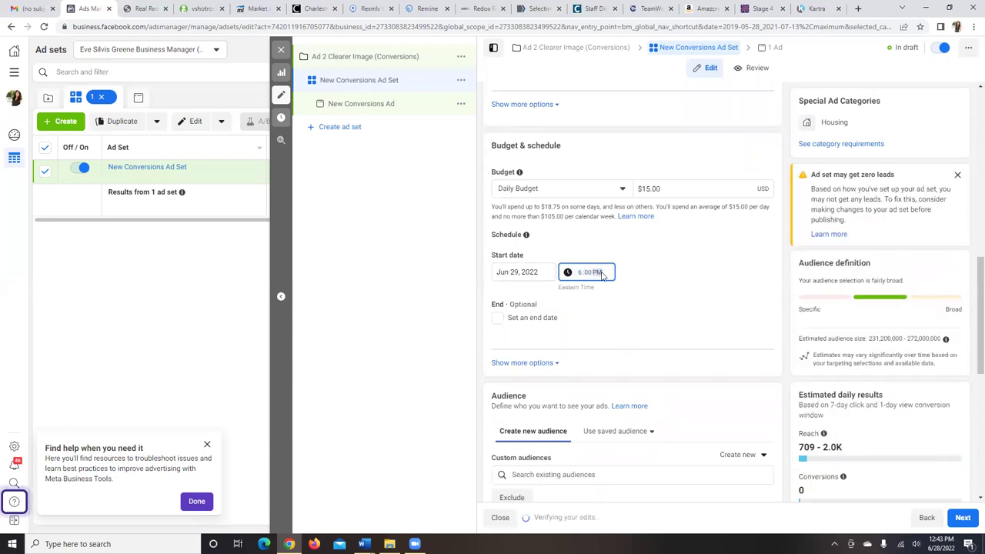
key("a")
left_click(657, 283)
Enable an end date and set it to July 13, 2022 at 6:00 AM.
left_click(497, 318)
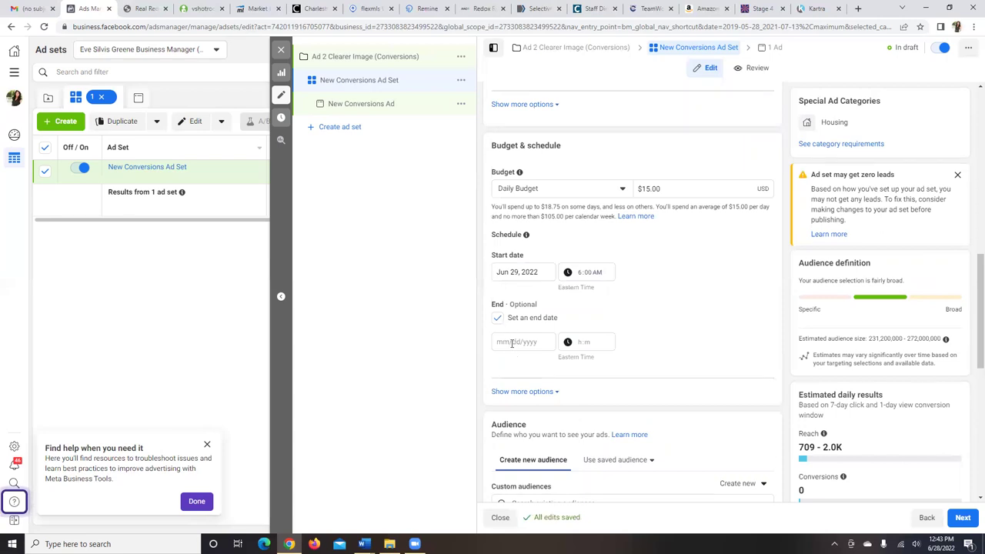
left_click(512, 342)
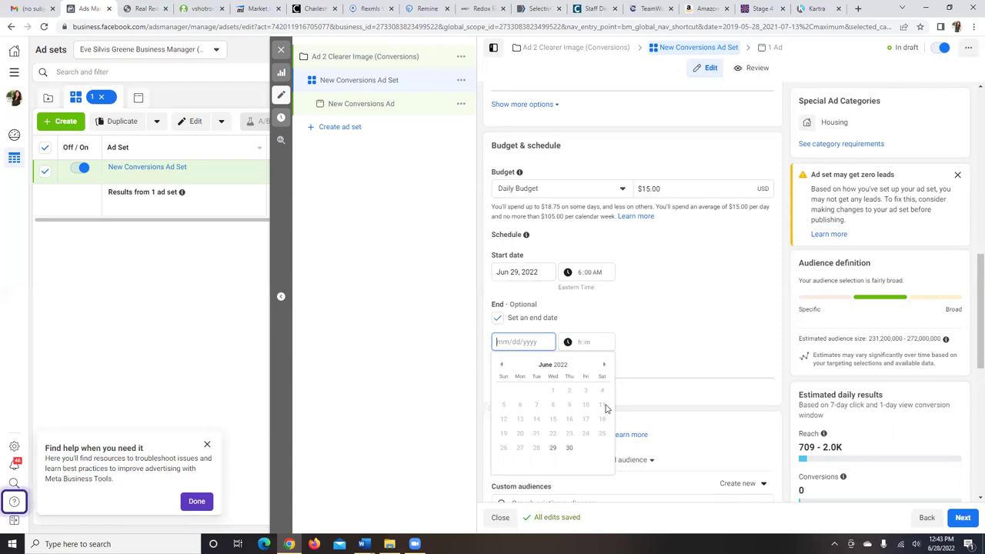
left_click(604, 365)
left_click(553, 419)
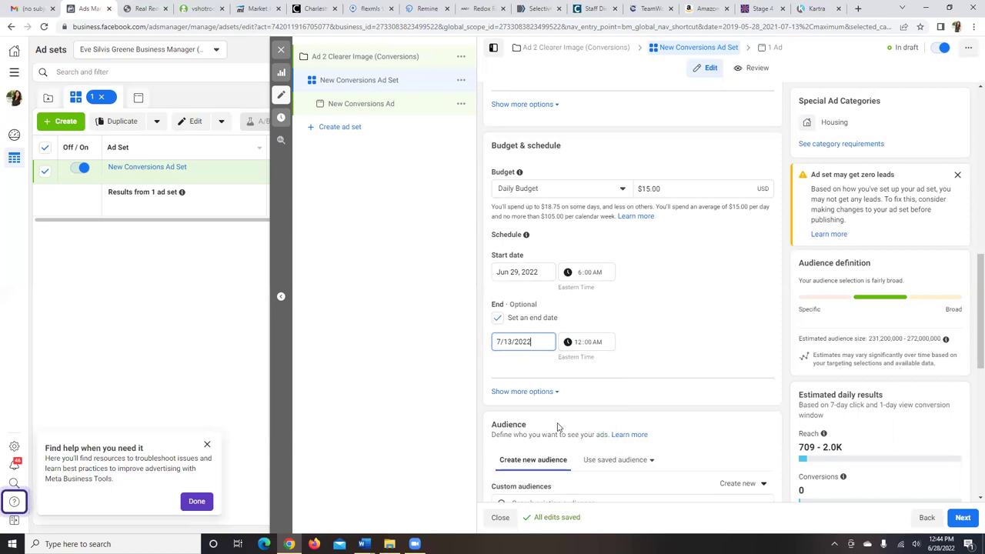
left_click(586, 341)
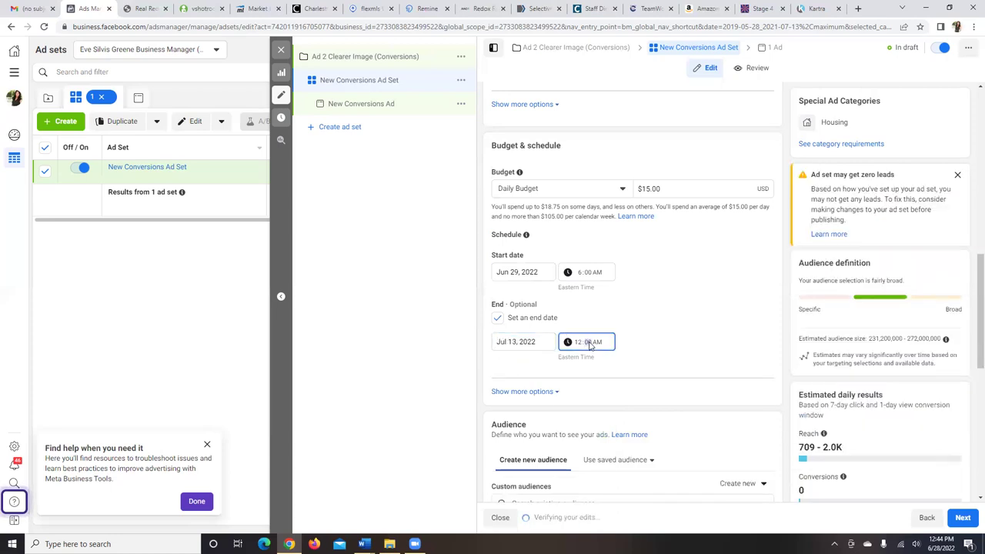
left_click(582, 345)
type("6")
left_click(666, 353)
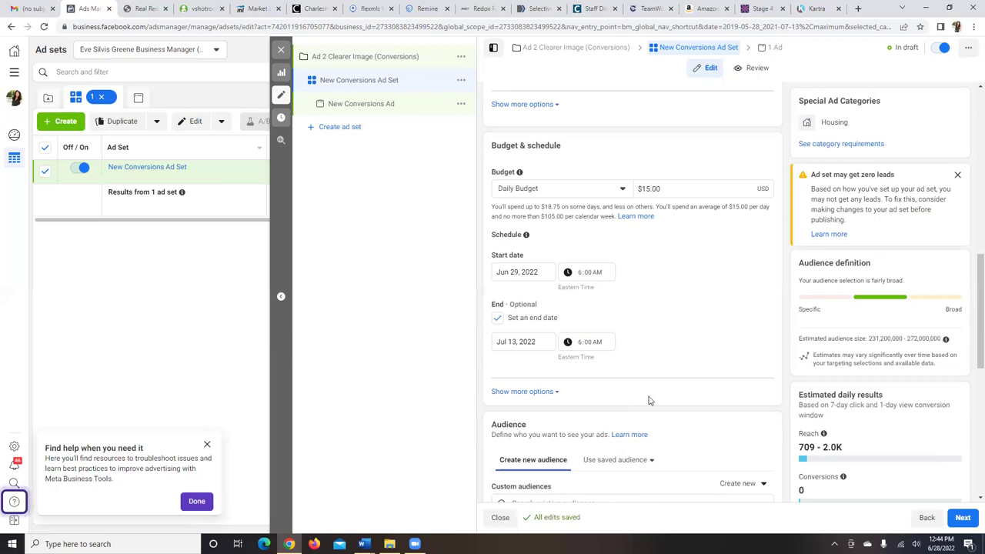
left_click_drag(971, 284, 971, 303)
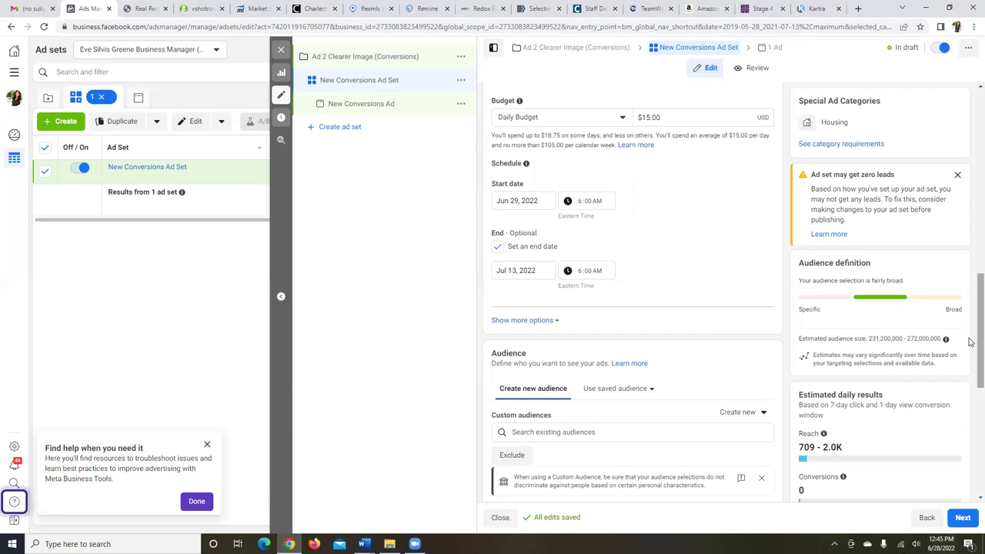
left_click_drag(971, 342, 970, 401)
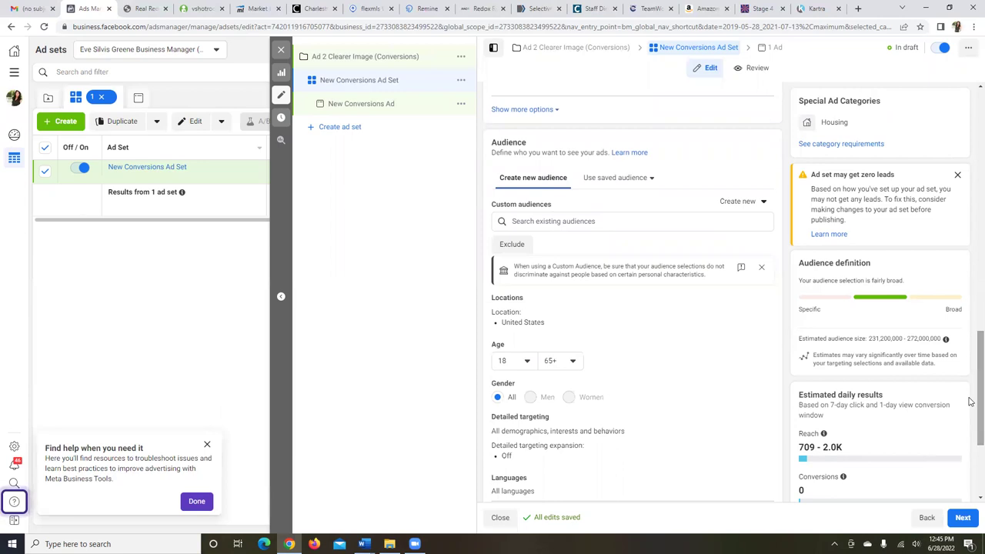
left_click(624, 226)
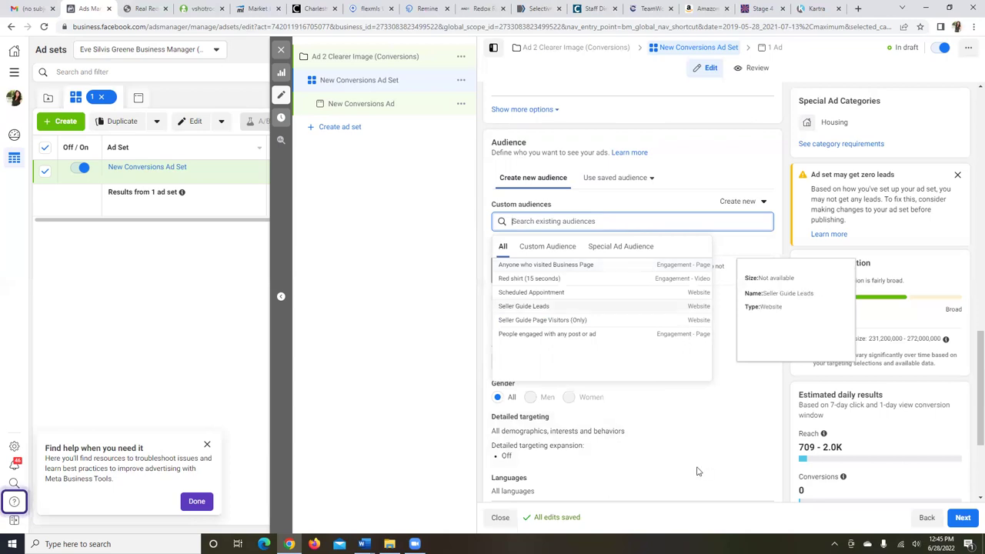
left_click(305, 384)
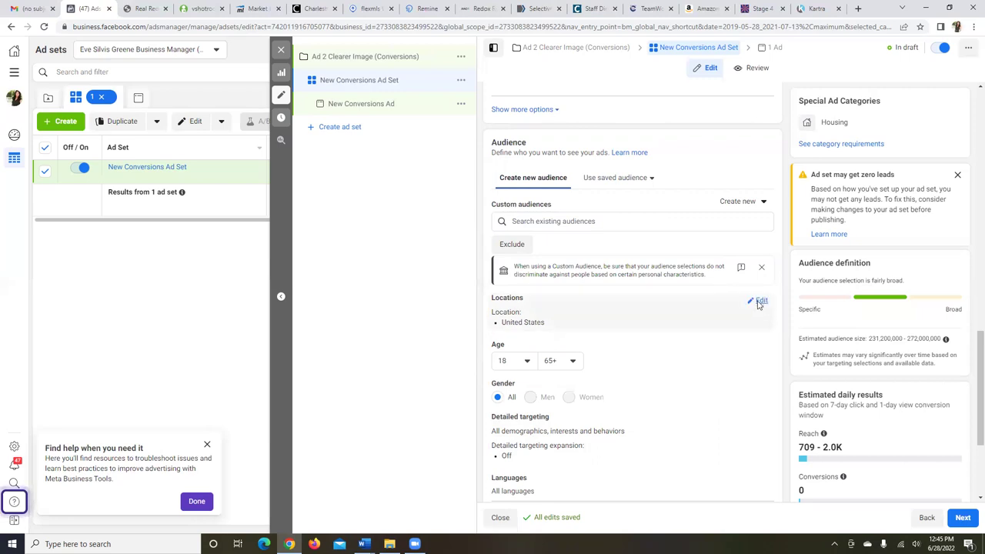
Open location targeting and remove United States from the locations.
left_click(760, 302)
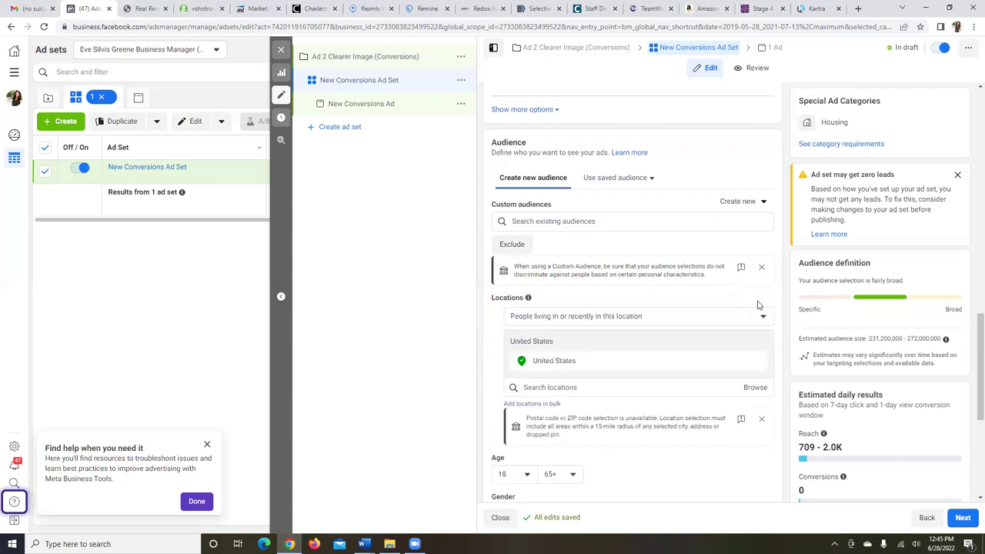
left_click(568, 389)
type("4000")
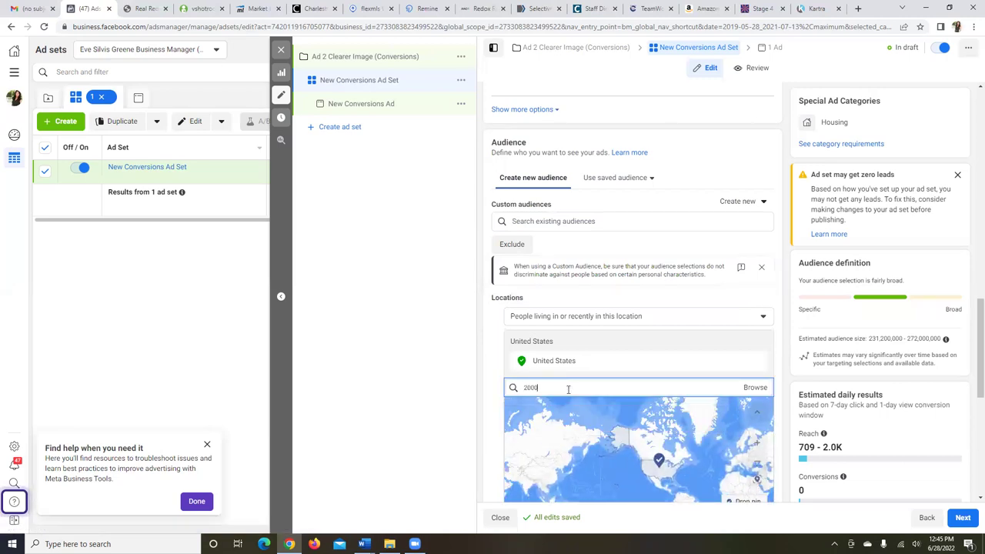
left_click(574, 364)
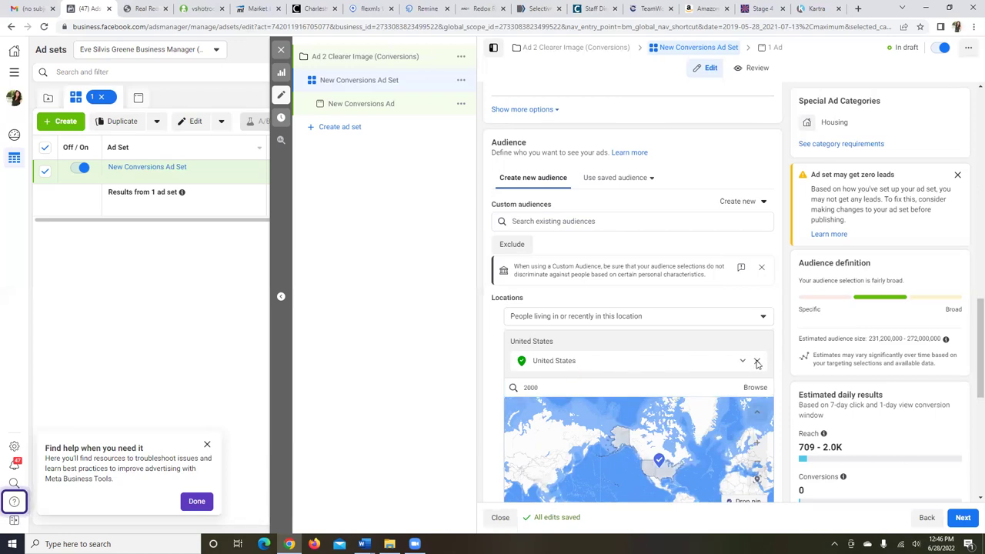
left_click(758, 363)
Target people living in the location and search for the Mount Pleasant street address.
left_click(556, 349)
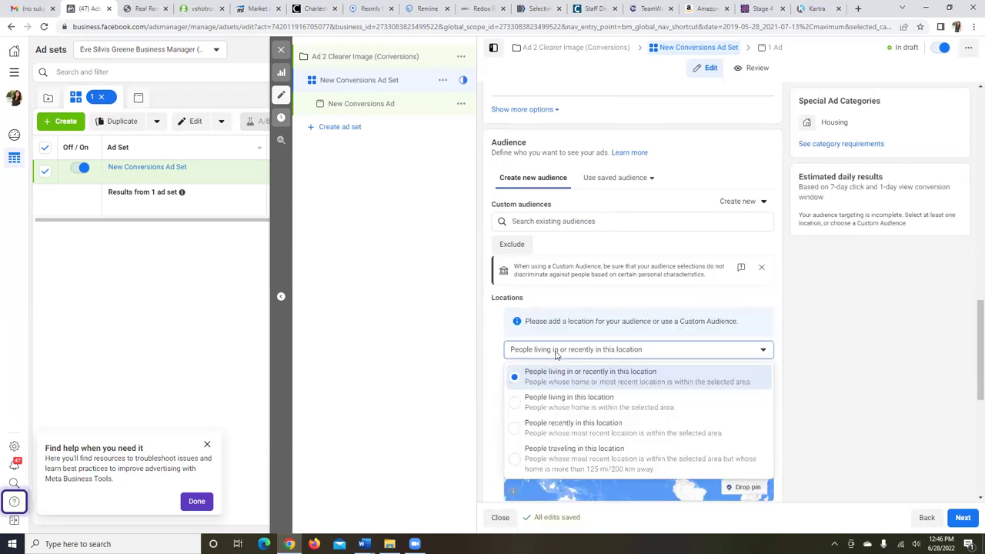
left_click(556, 353)
double_click(541, 374)
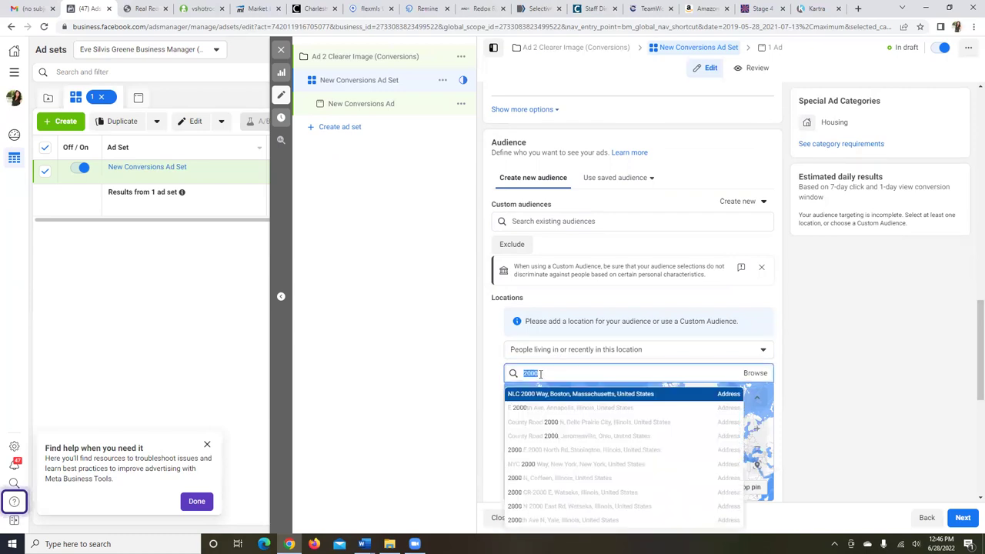
left_click(549, 373)
left_click(681, 351)
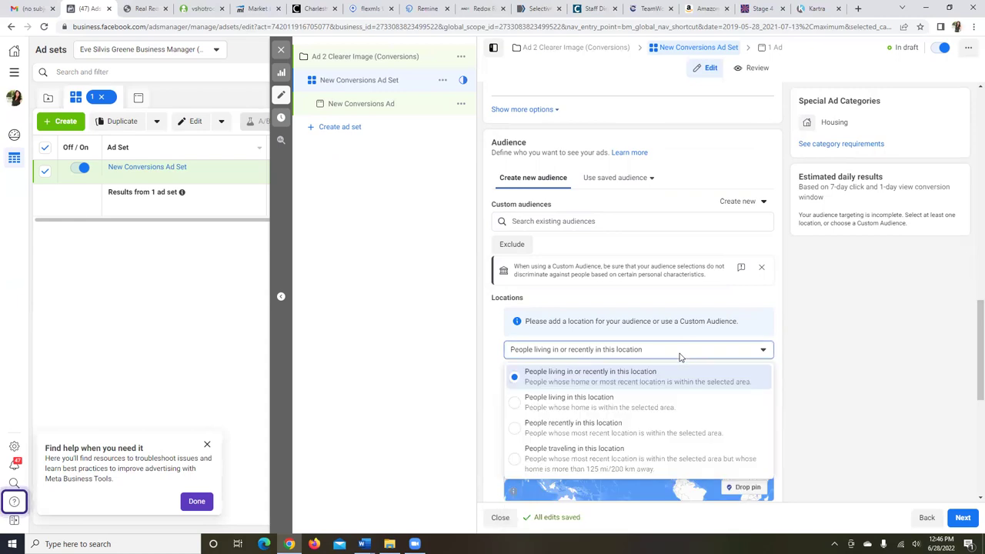
left_click(514, 402)
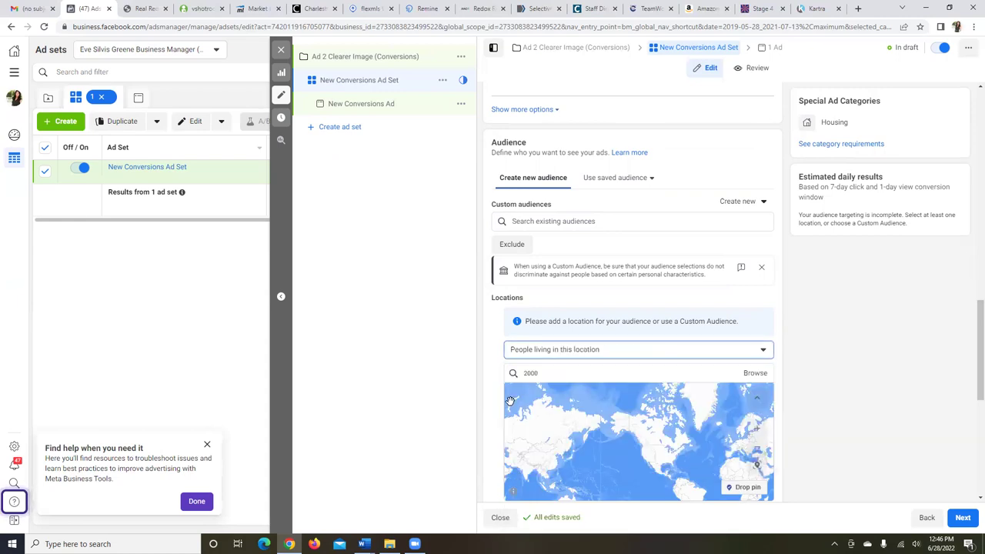
left_click(553, 372)
left_click(554, 372)
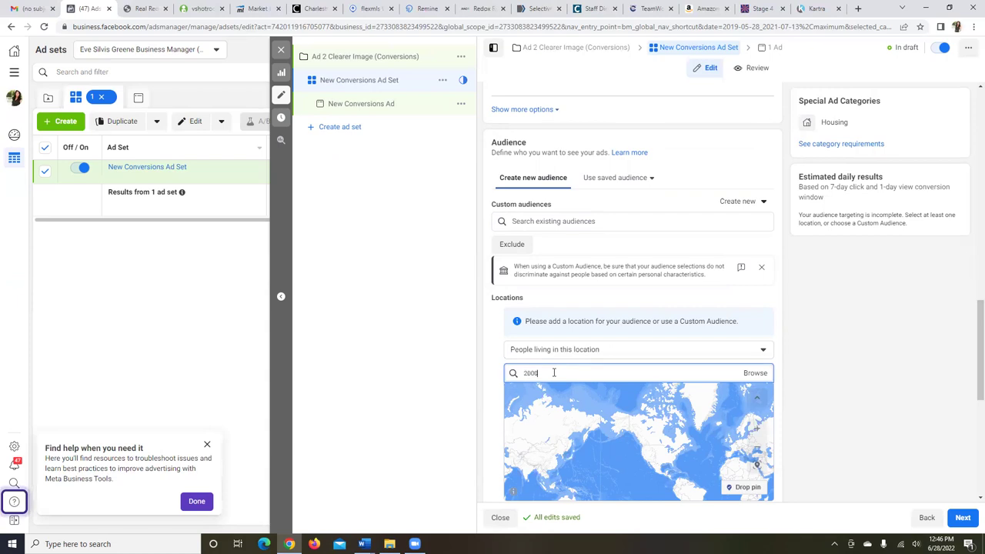
type("Bee")
type("lle")
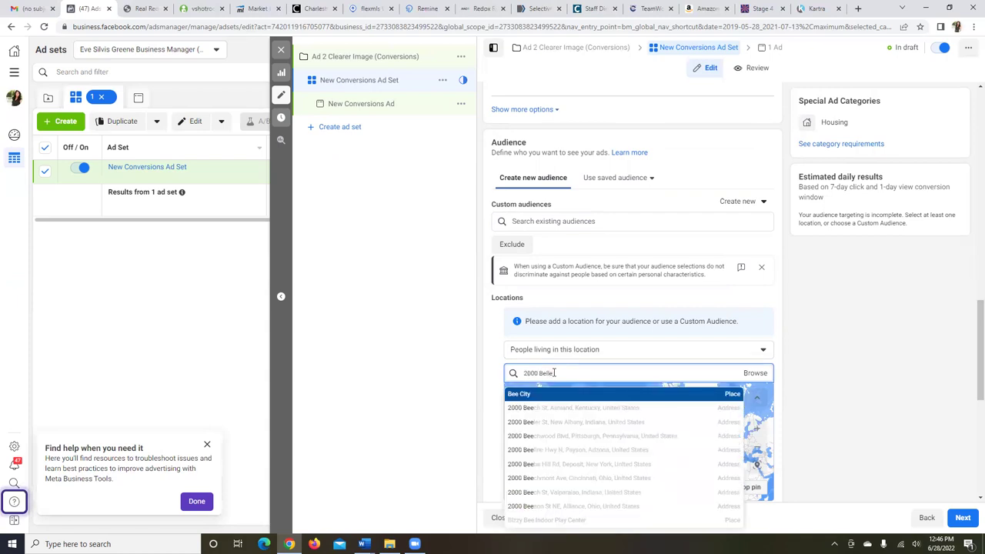
type(" Isle")
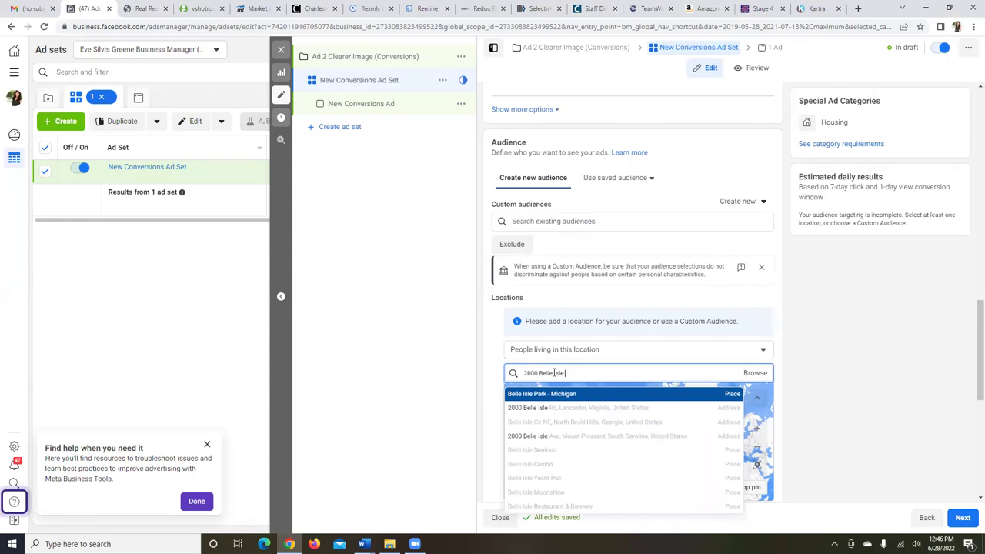
Add the Mount Pleasant address suggestion and set its radius to 40 mi.
left_click(573, 437)
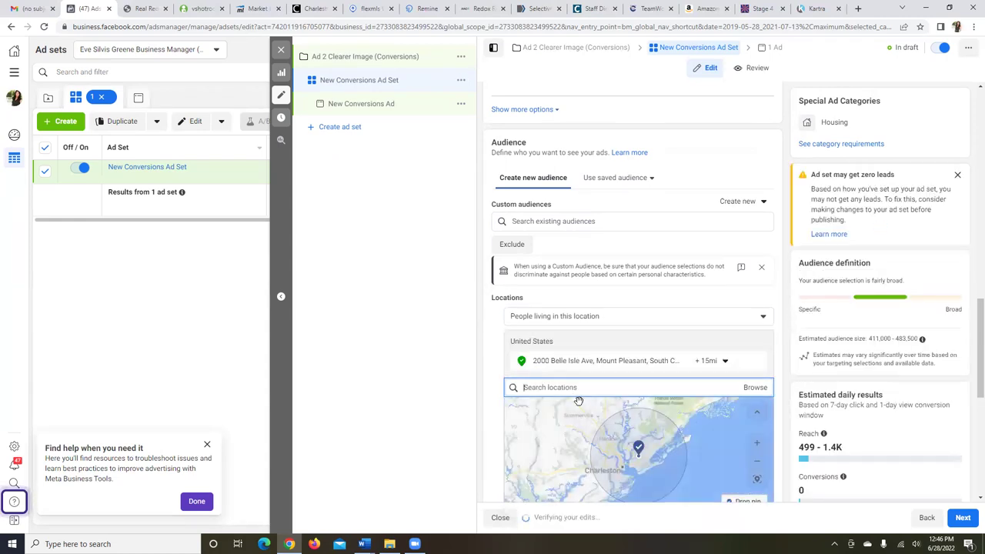
left_click(726, 362)
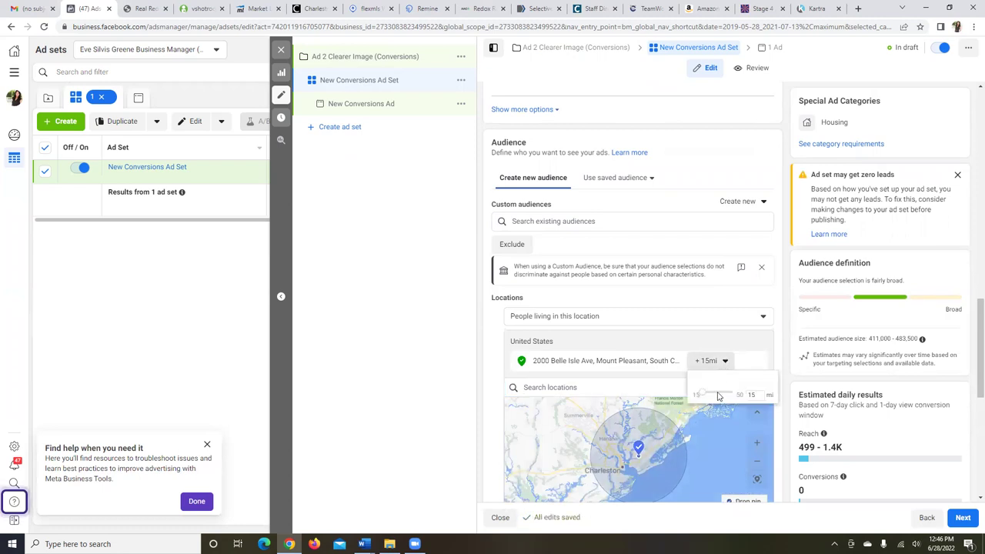
left_click_drag(699, 396, 712, 396)
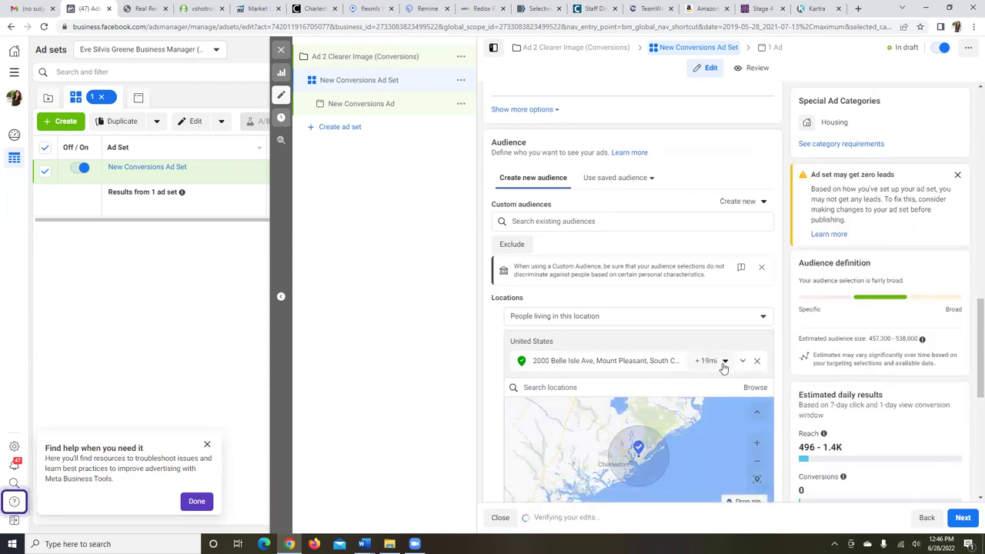
left_click(725, 363)
left_click_drag(711, 395, 727, 396)
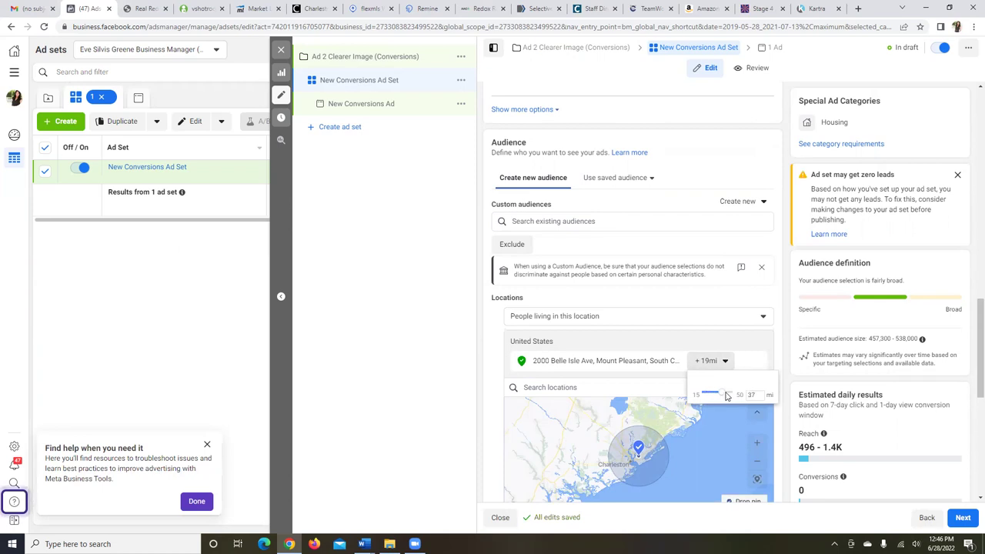
left_click_drag(727, 396, 726, 395)
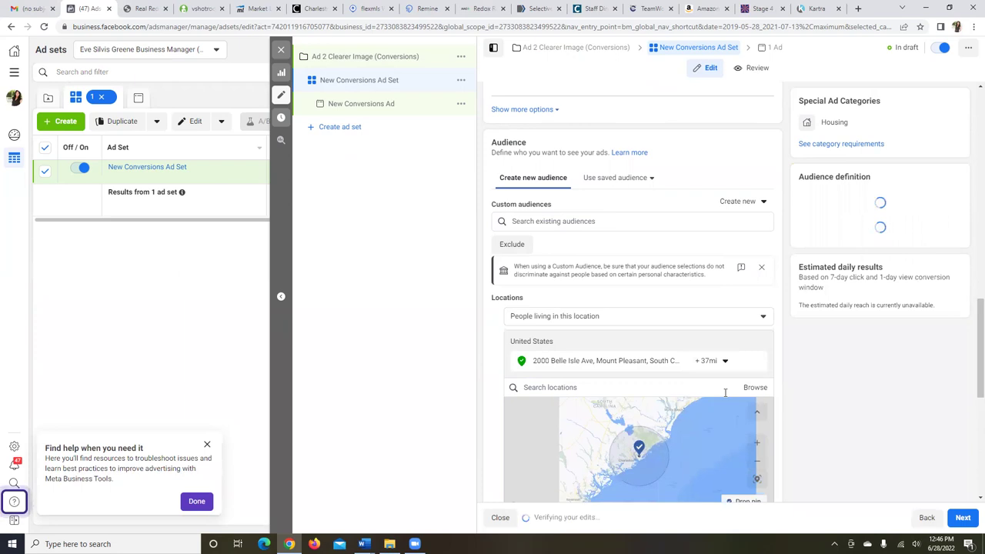
left_click(724, 362)
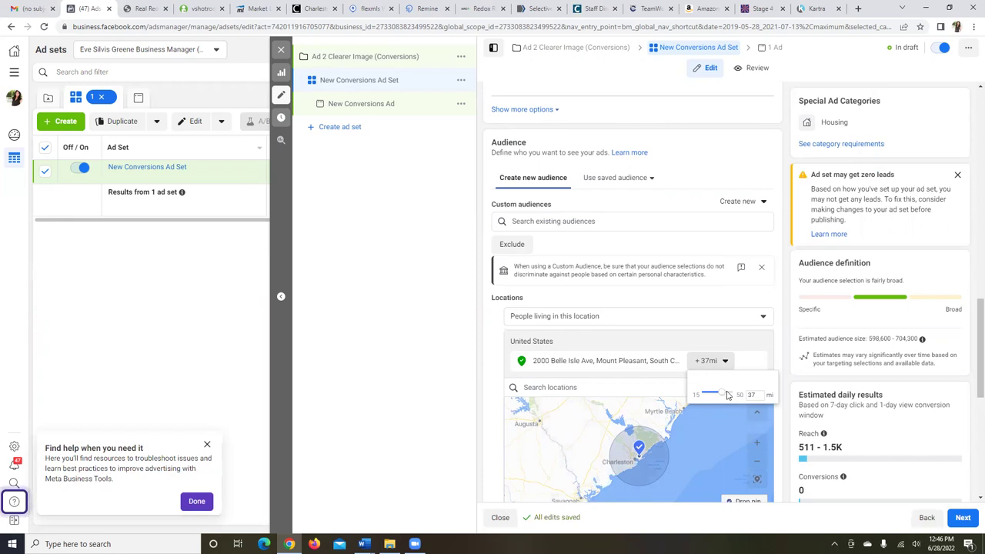
left_click_drag(727, 395, 719, 396)
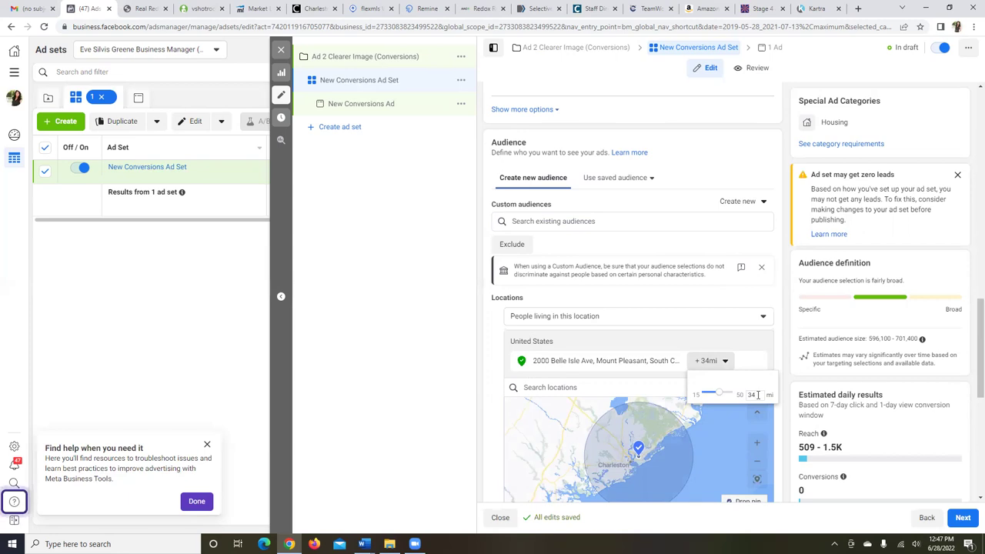
key("BackSpace")
type("40")
key("Return")
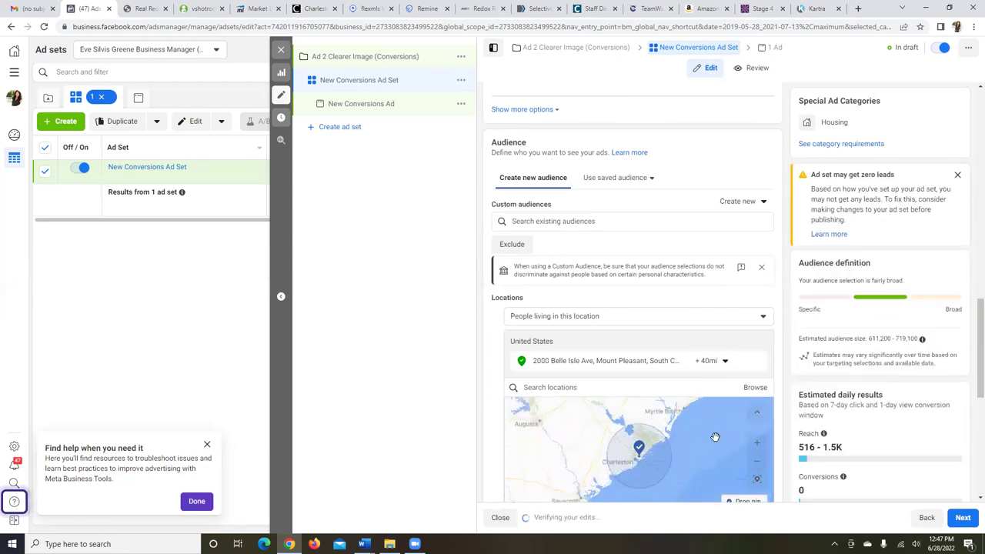
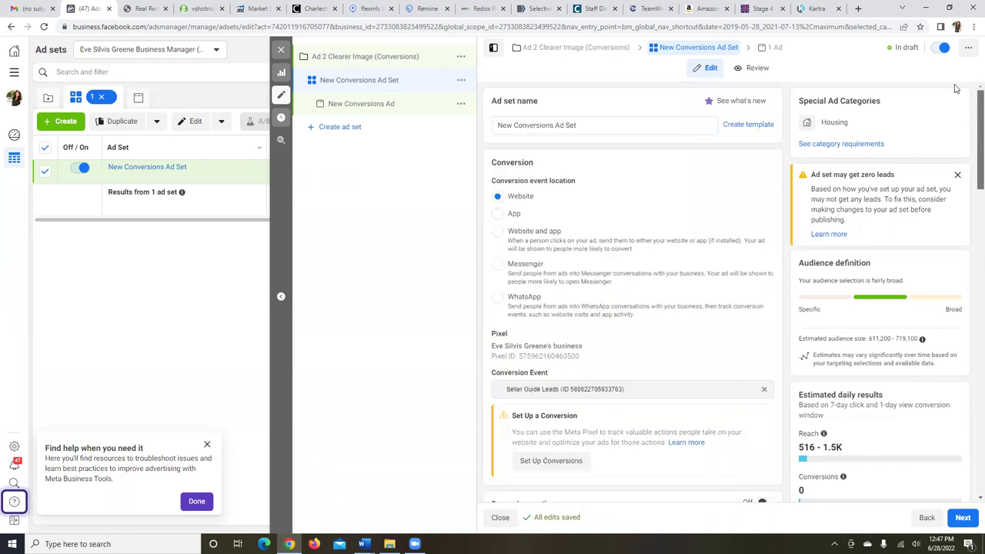
Replace the ad set name with '$15 daily 2000 Belle Isle', fixing a typo while typing.
left_click(512, 125)
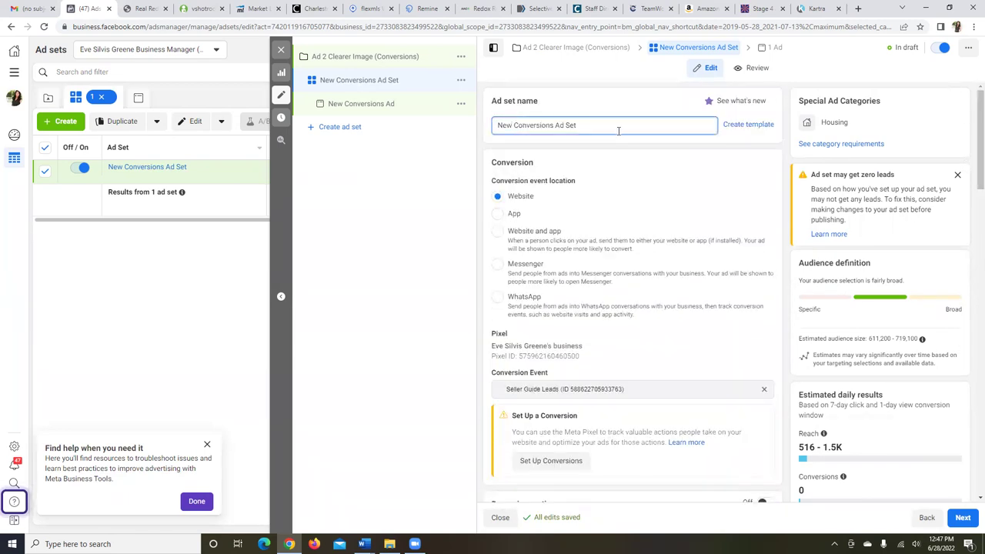
key("ctrl+a")
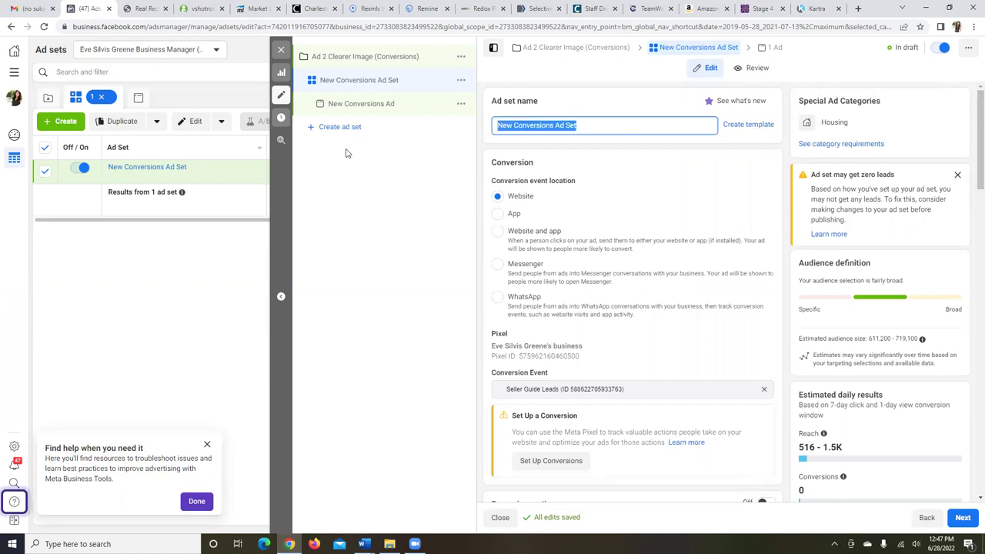
type("$15")
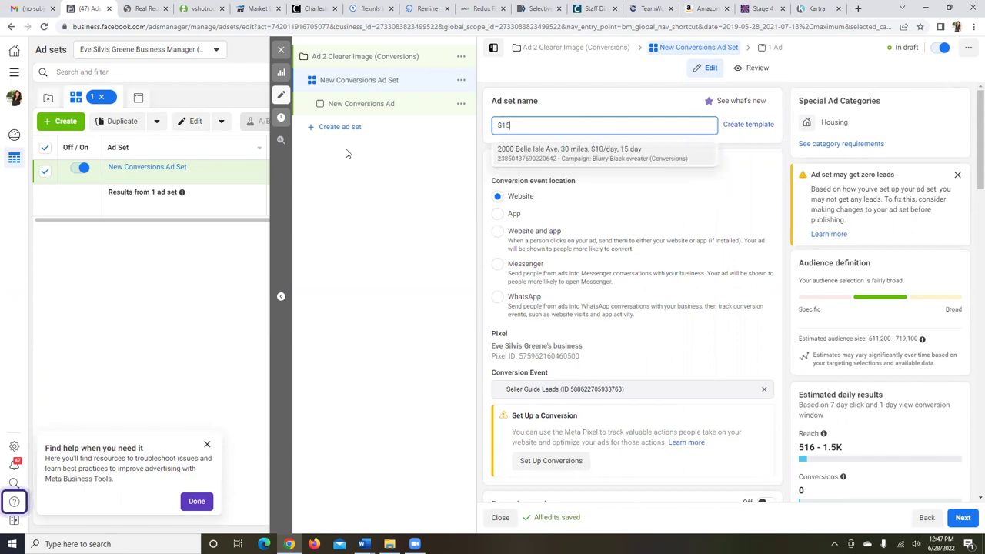
type(" dol")
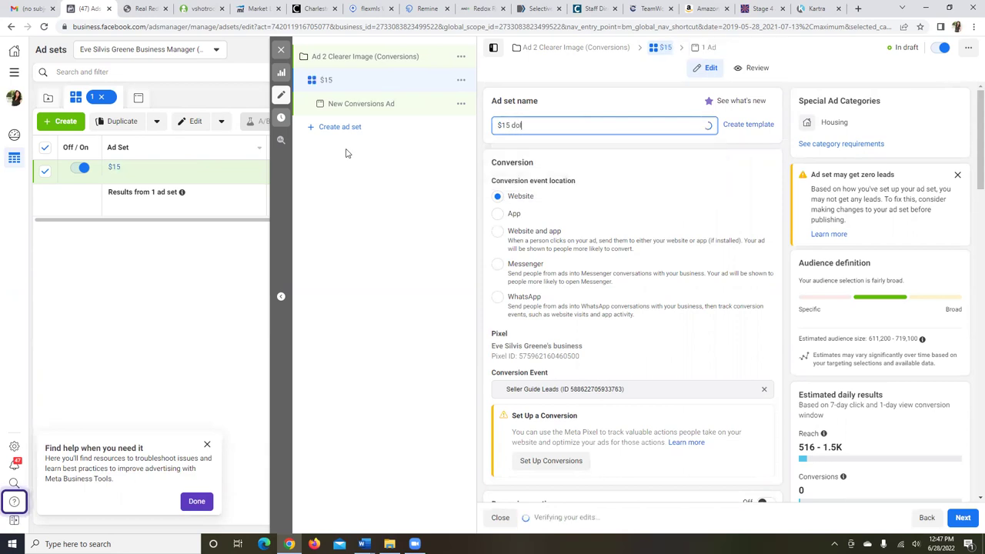
type("la")
key("BackSpace")
key("BackSpace")
key("BackSpace")
key("BackSpace")
type("aily")
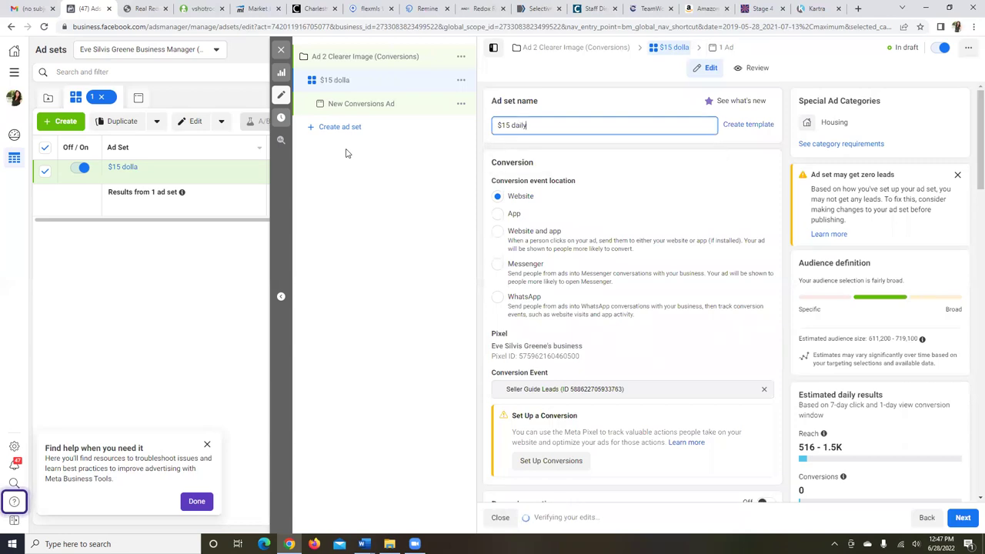
type(" 2000 Belle Isle")
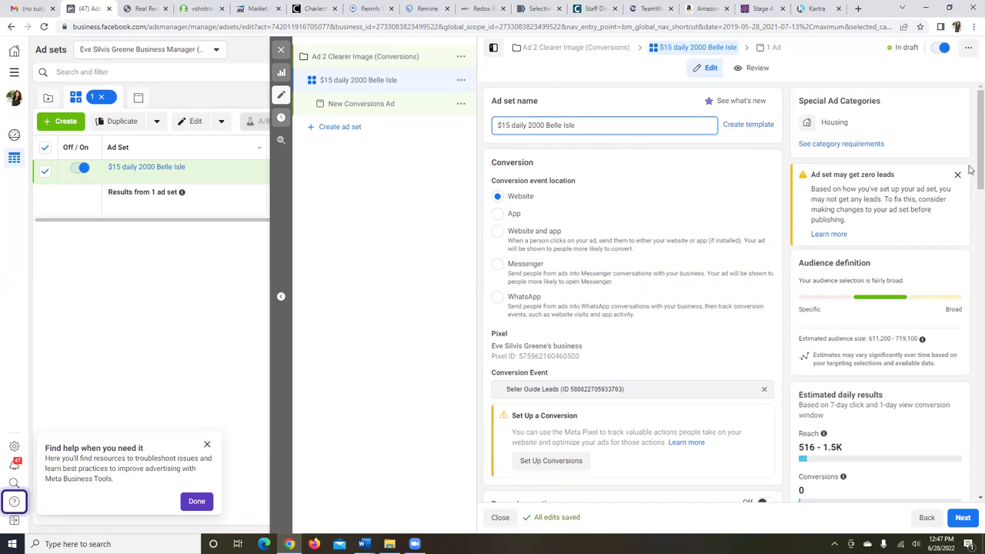
left_click_drag(973, 166, 946, 497)
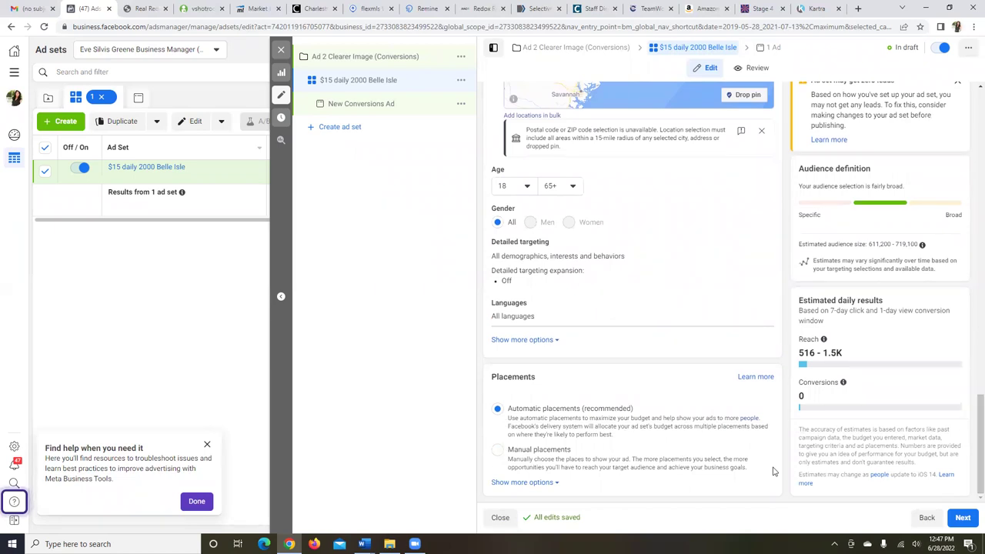
Continue from the ad set settings to the New Conversions Ad editor.
left_click(963, 518)
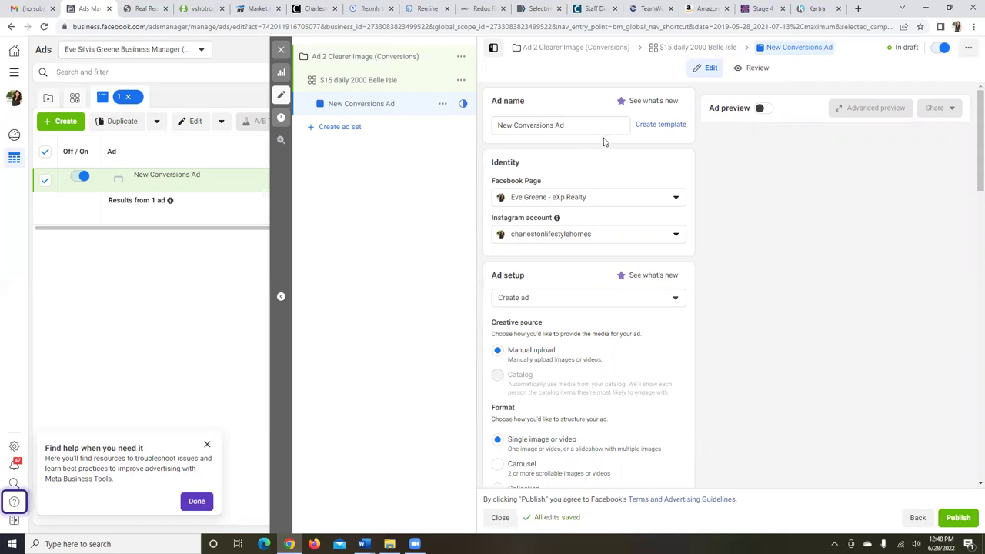
Use the existing Jun 28 'Hey Charleston! Today I have 10 mistakes…' Facebook post as the creative.
left_click(569, 305)
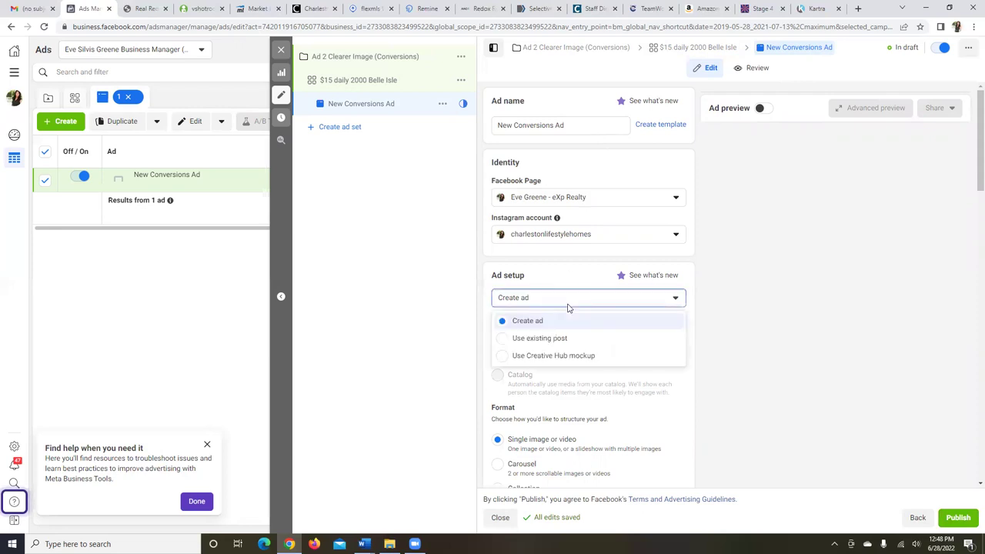
left_click(501, 340)
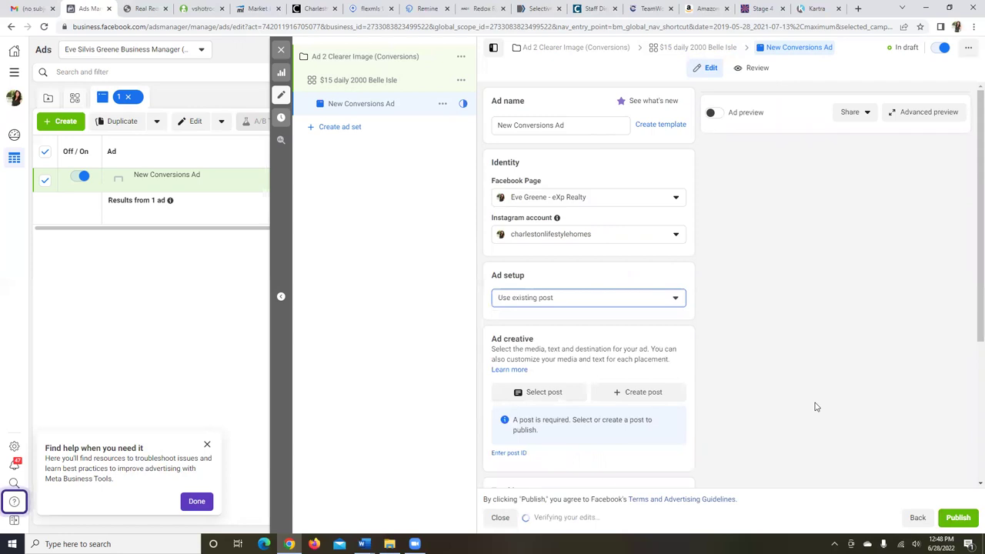
left_click(575, 400)
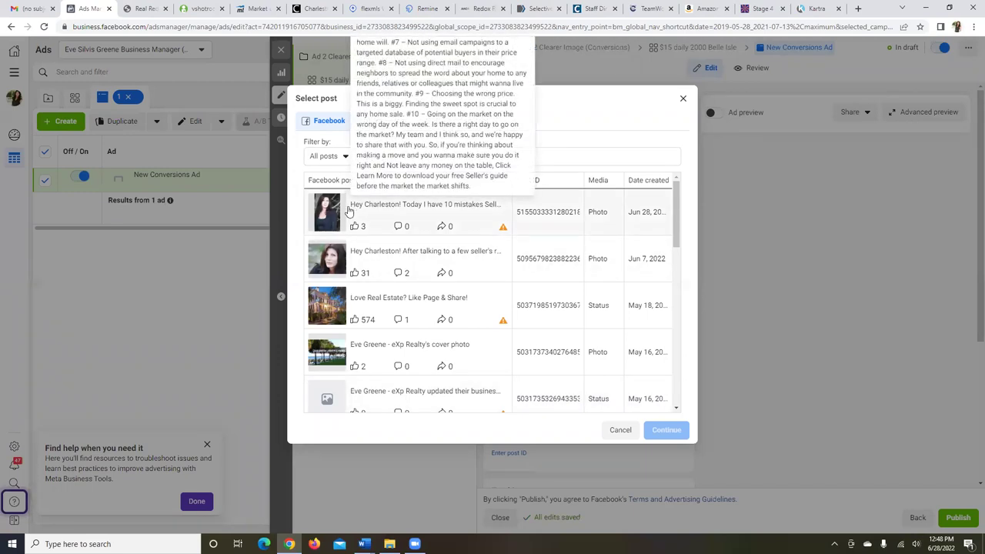
left_click(377, 212)
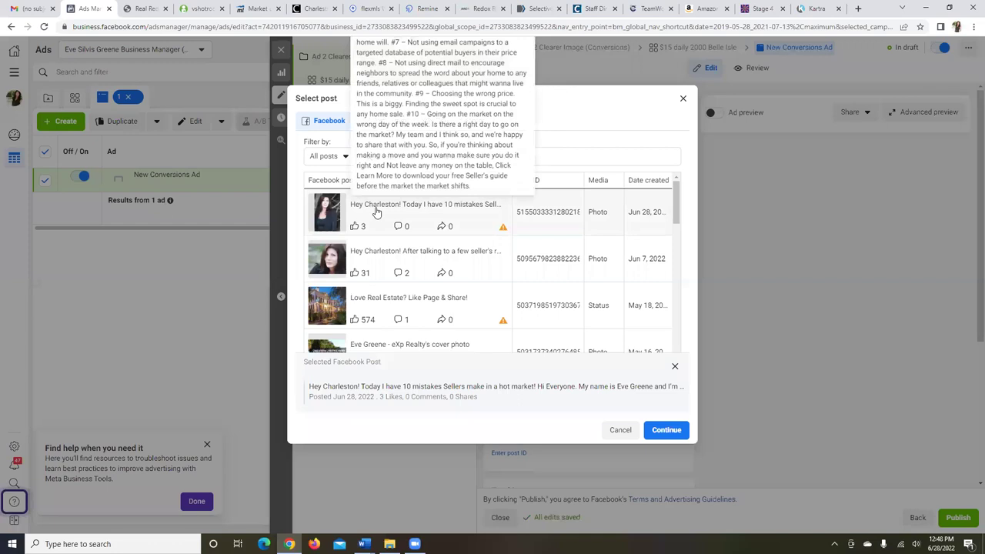
left_click(678, 433)
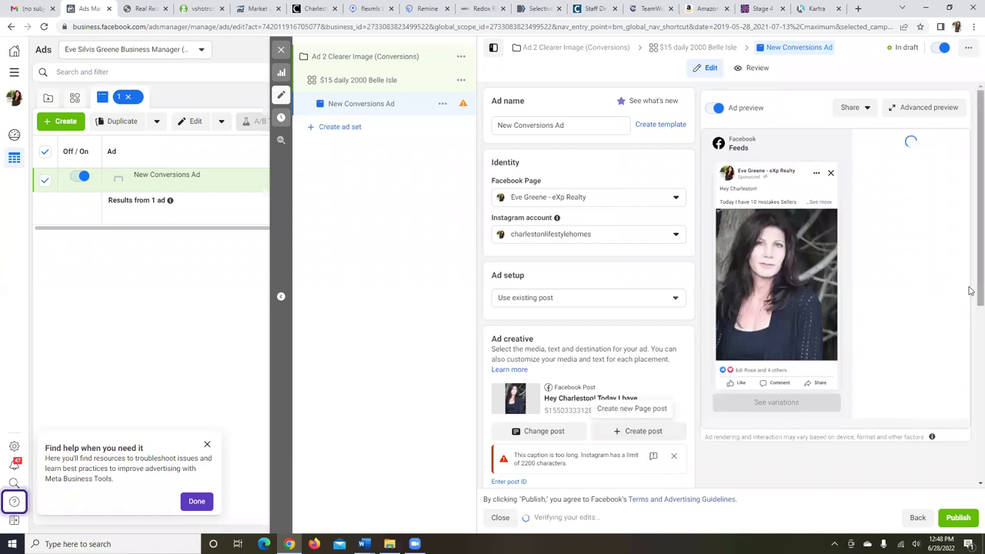
Start adding a Learn More call to action to the post, then bring up the Seller Guide page.
scroll(971, 304, "down", 1)
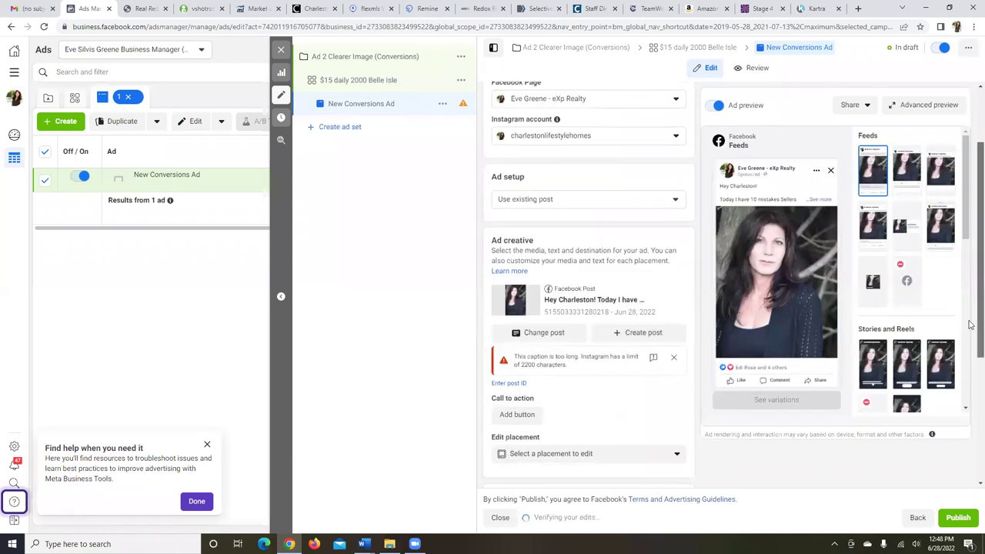
scroll(972, 323, "down", 1)
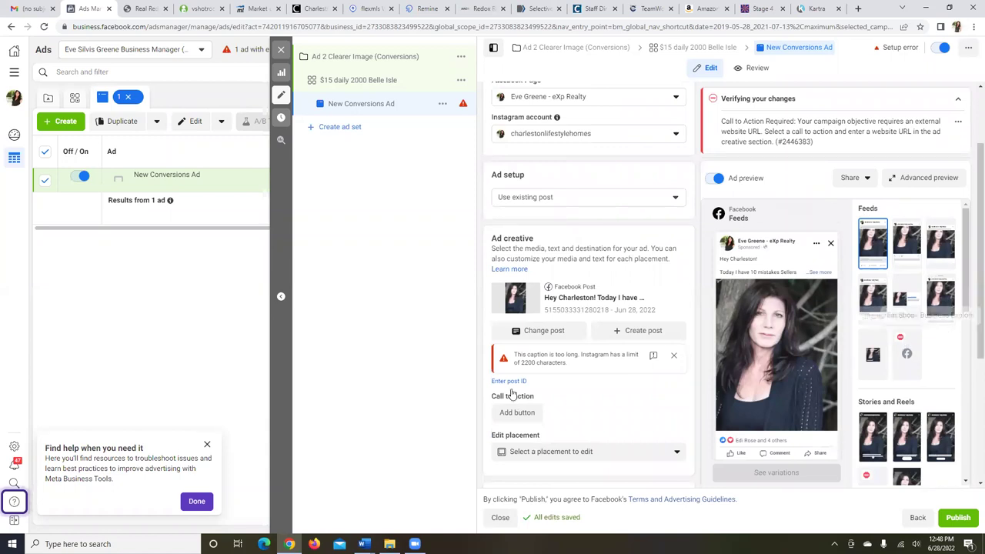
left_click(517, 414)
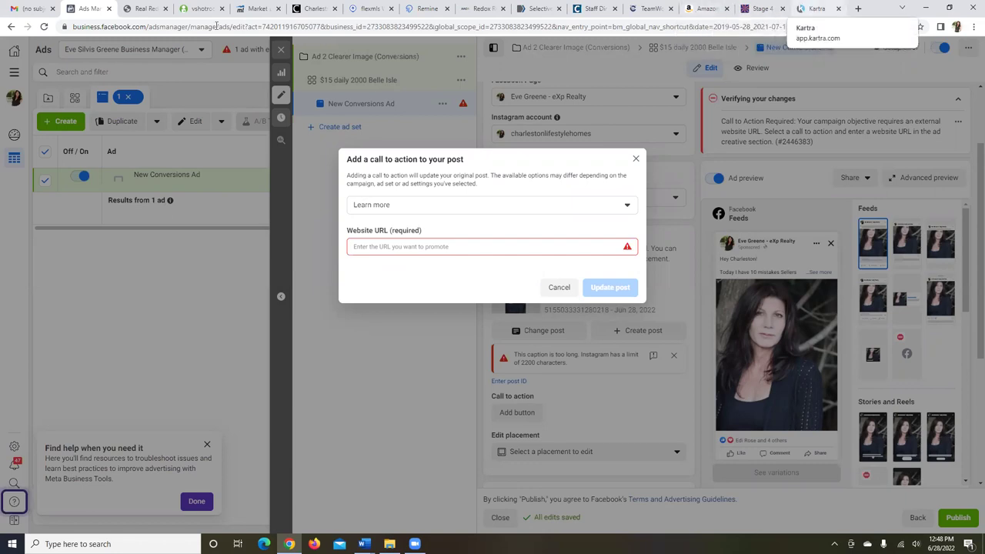
left_click(816, 8)
Copy the charlestonlifestylehomes.info/sellerguide address from Chrome's address bar.
left_click_drag(202, 27, 91, 28)
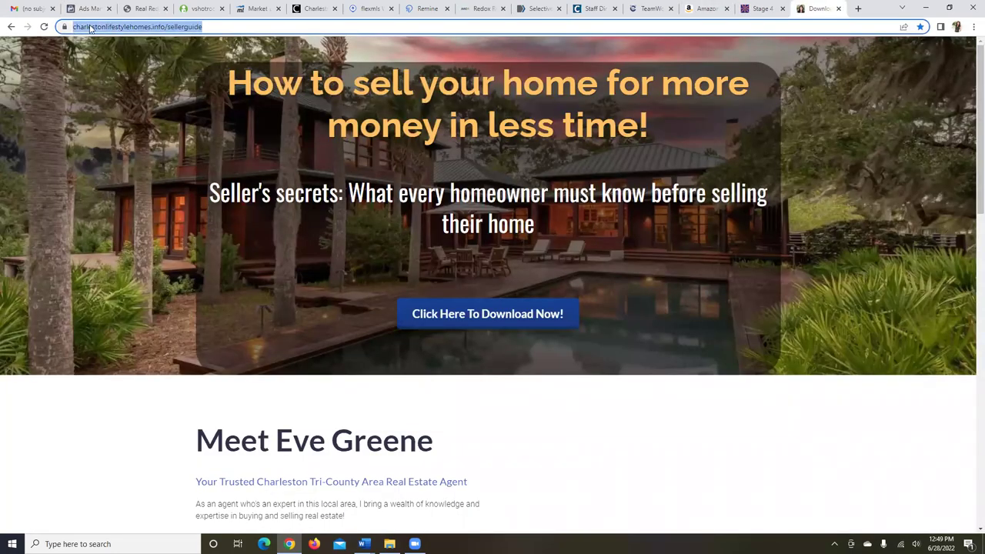
right_click(90, 28)
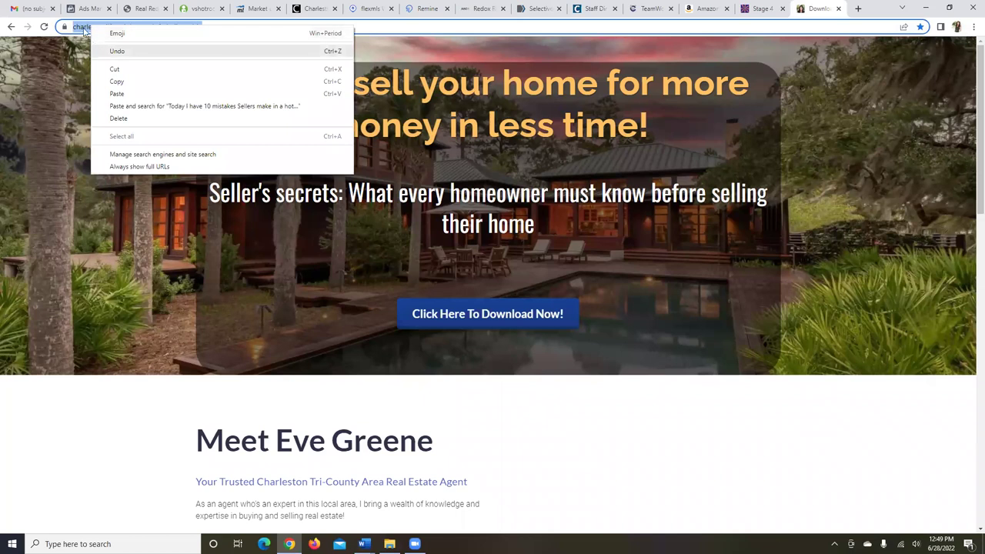
key("Escape")
double_click(86, 28)
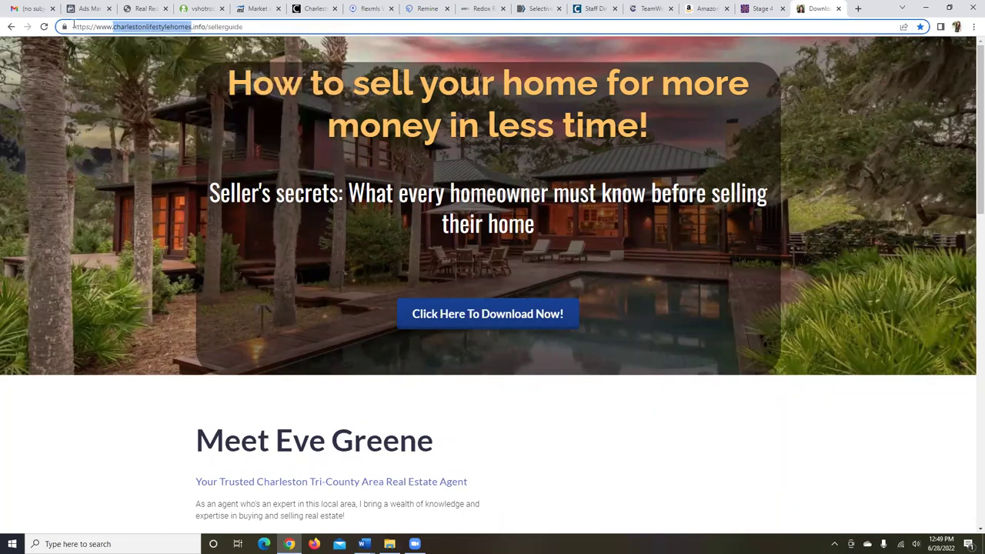
triple_click(73, 27)
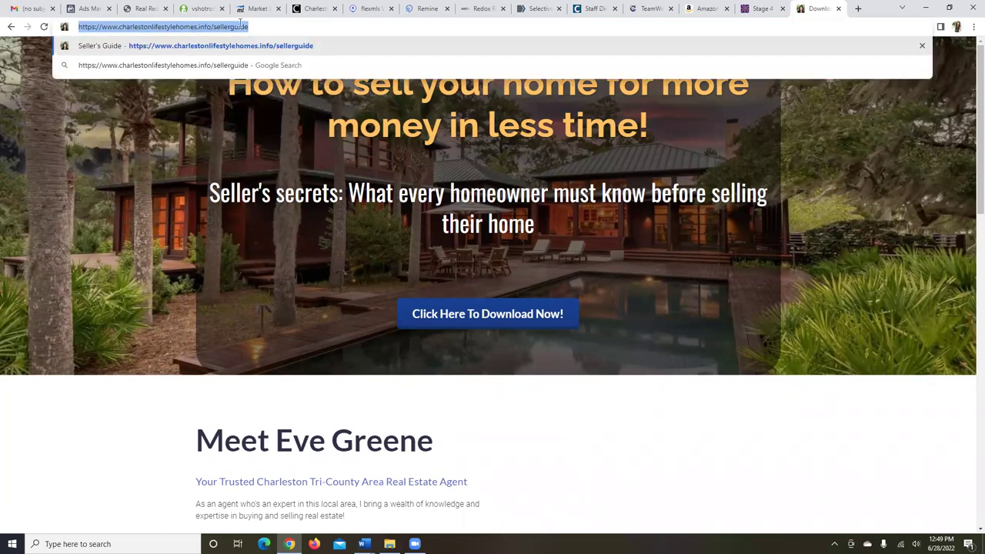
right_click(103, 28)
left_click(145, 80)
Paste the seller guide URL as the call-to-action website and update the post.
left_click(91, 9)
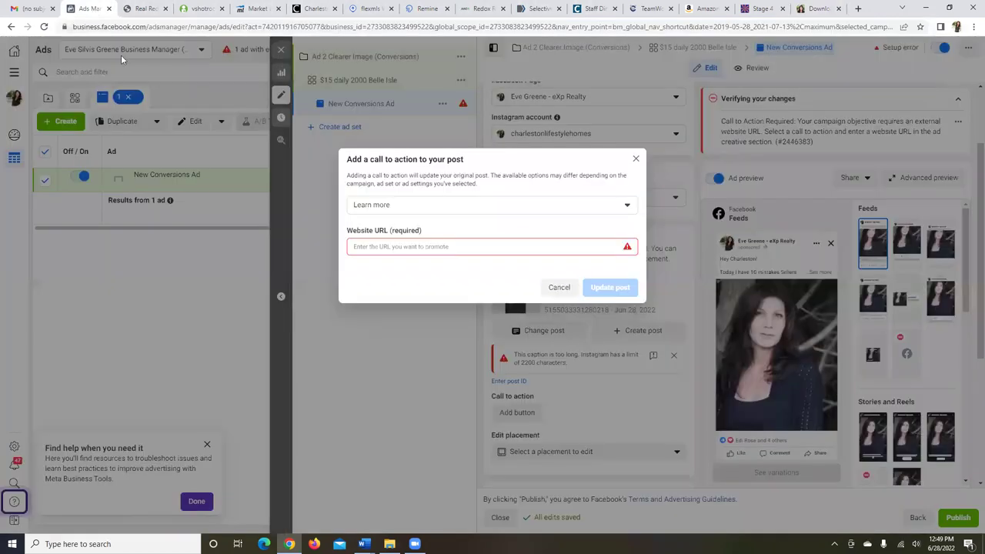
left_click(362, 246)
right_click(362, 247)
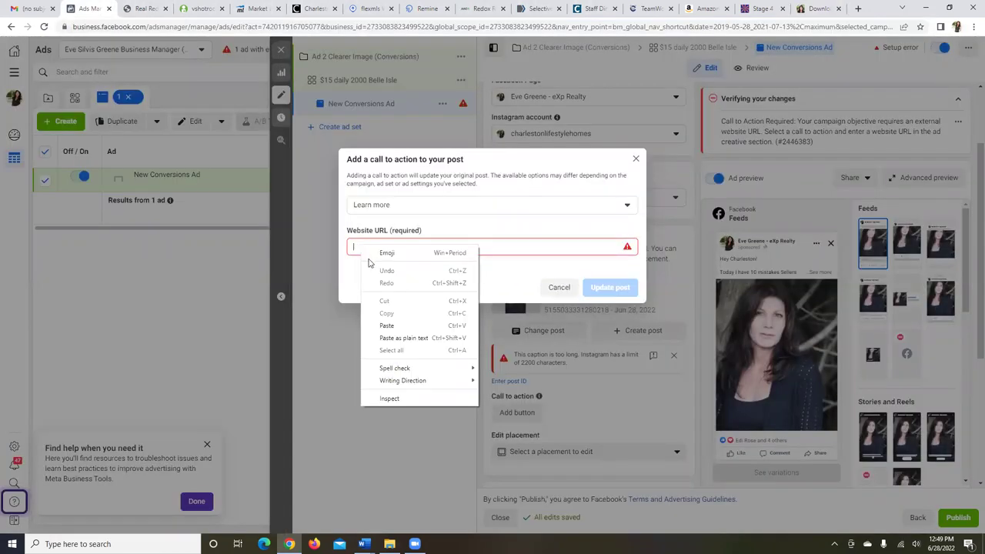
left_click(398, 326)
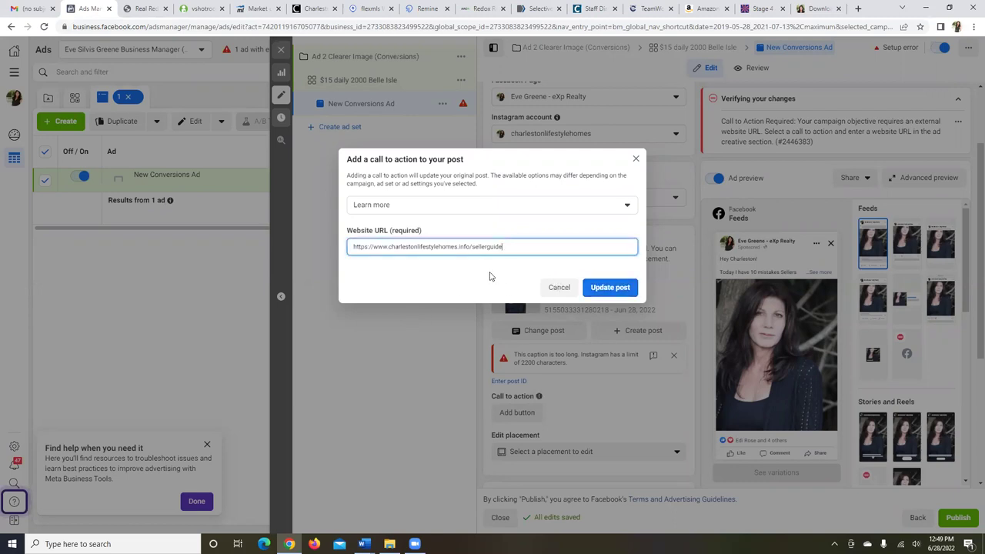
left_click(610, 288)
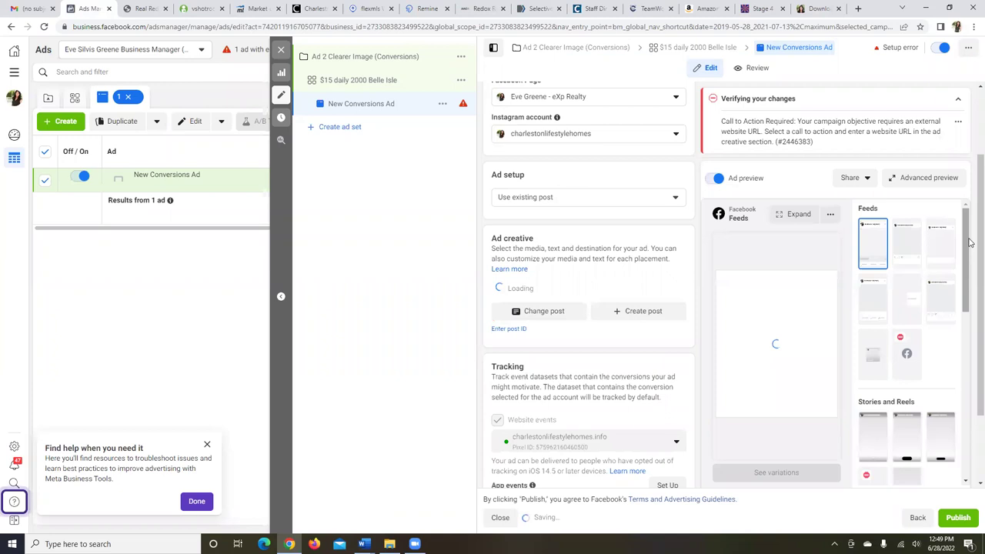
Check that all edits to the New Conversions Ad are saved, then publish it.
scroll(970, 307, "down", 3)
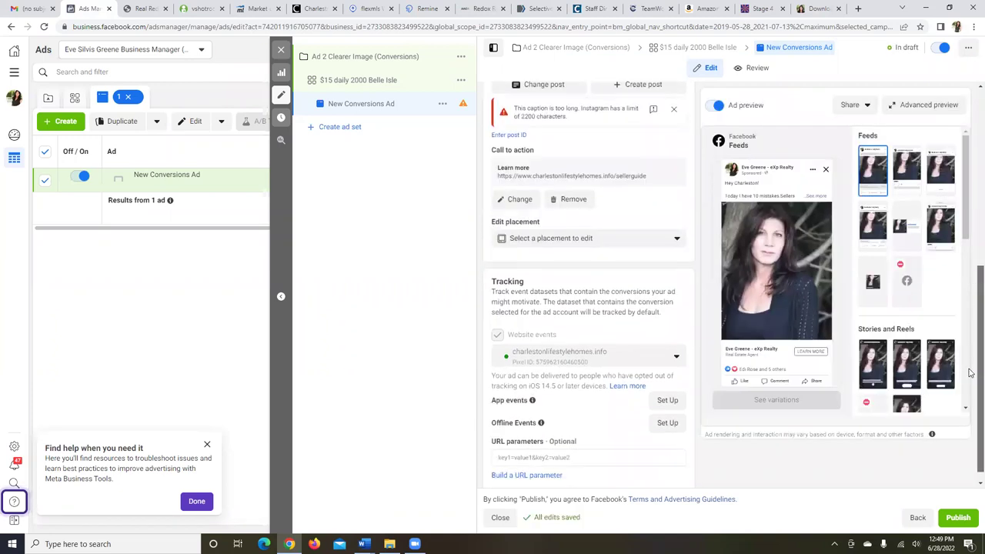
scroll(970, 396, "down", 1)
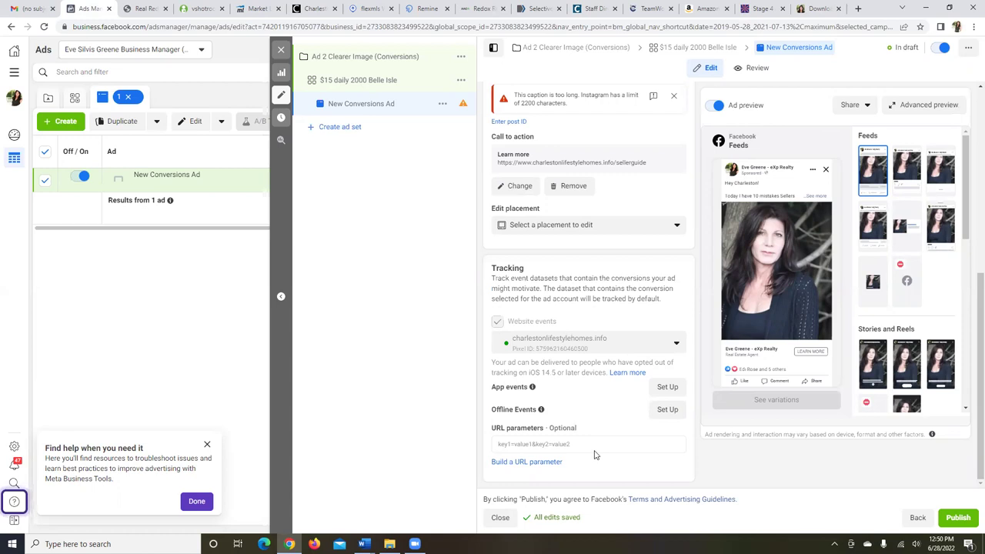
left_click(958, 518)
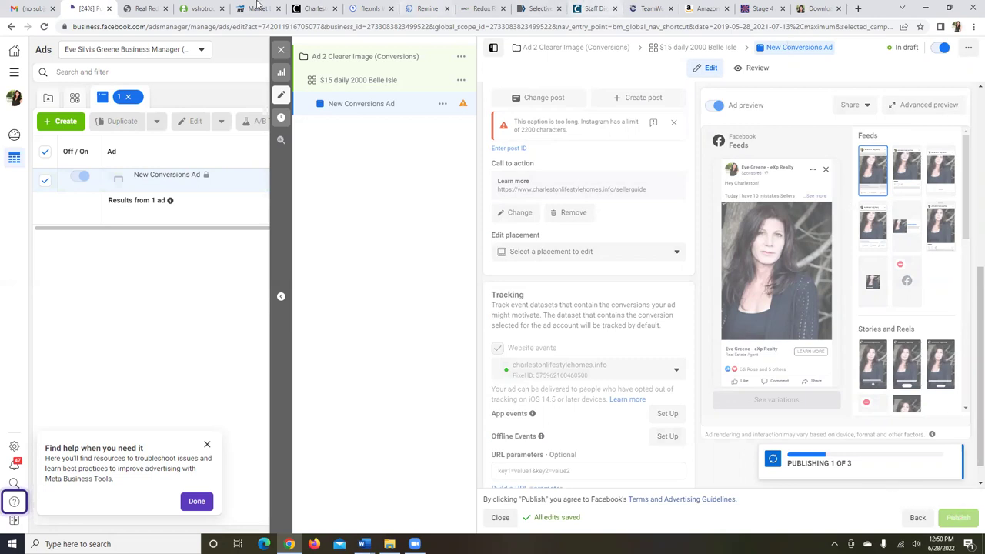
Open a new Chrome tab alongside Ads Manager.
left_click(857, 9)
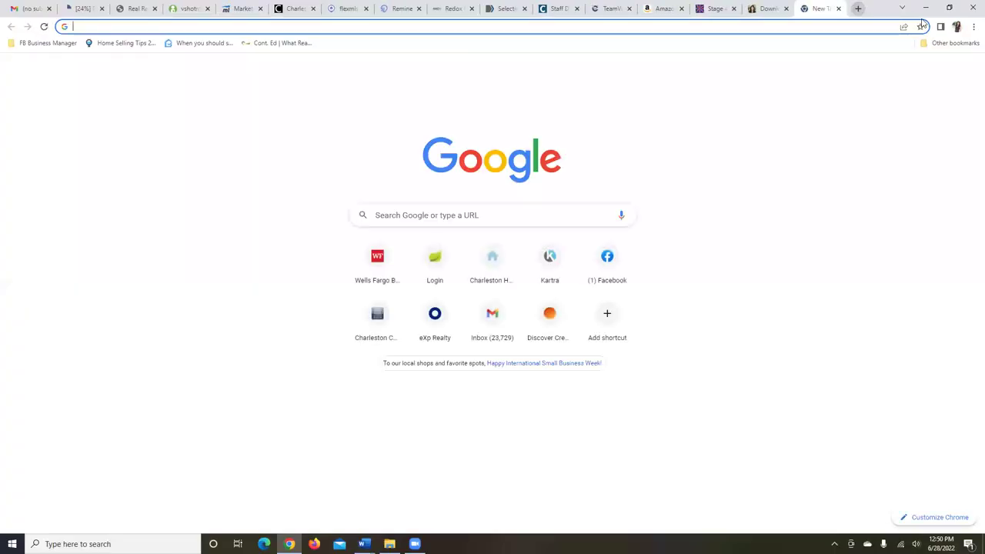
Load the Ads Manager campaigns list via Bookmarks > FB Business Manager > Ads Manager.
left_click(943, 44)
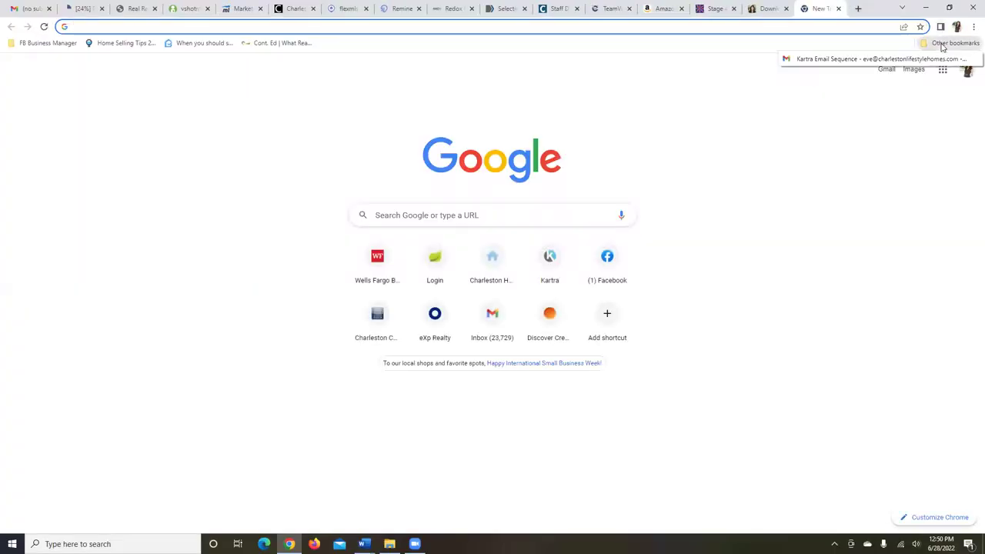
left_click(974, 26)
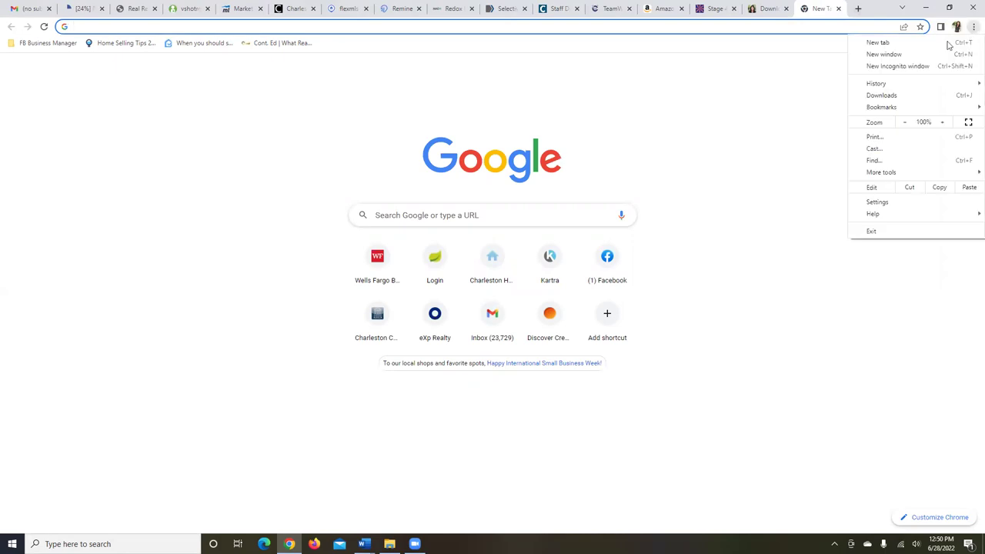
mouse_move(906, 106)
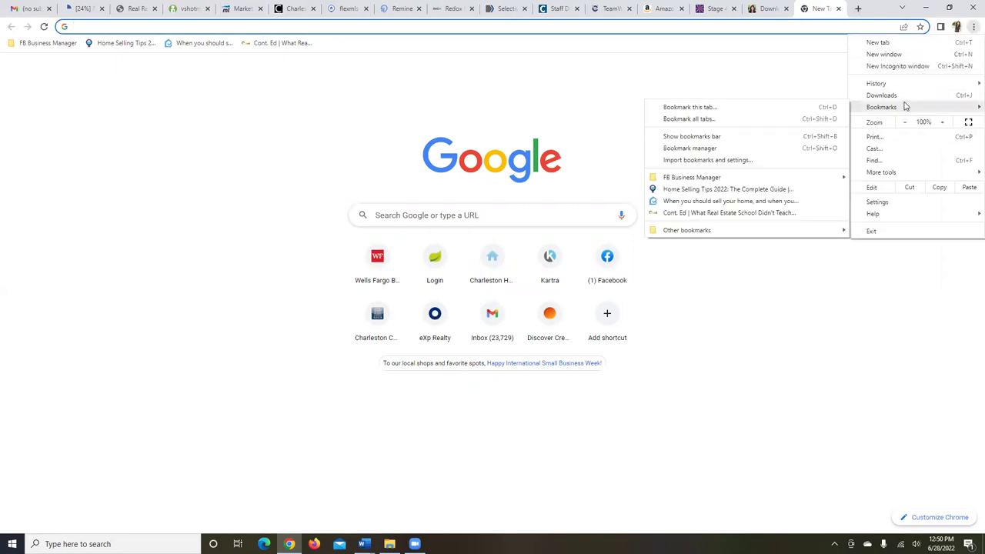
mouse_move(806, 177)
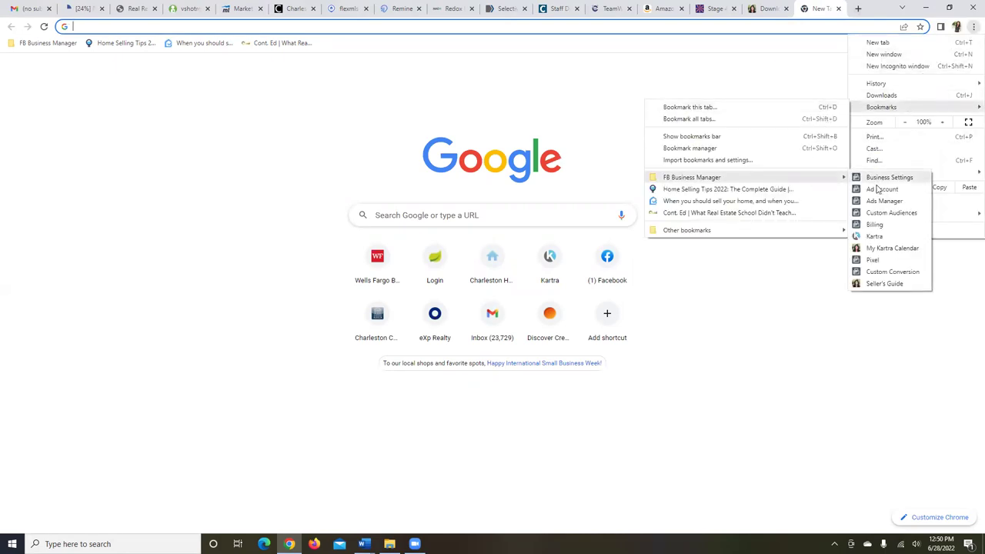
left_click(884, 201)
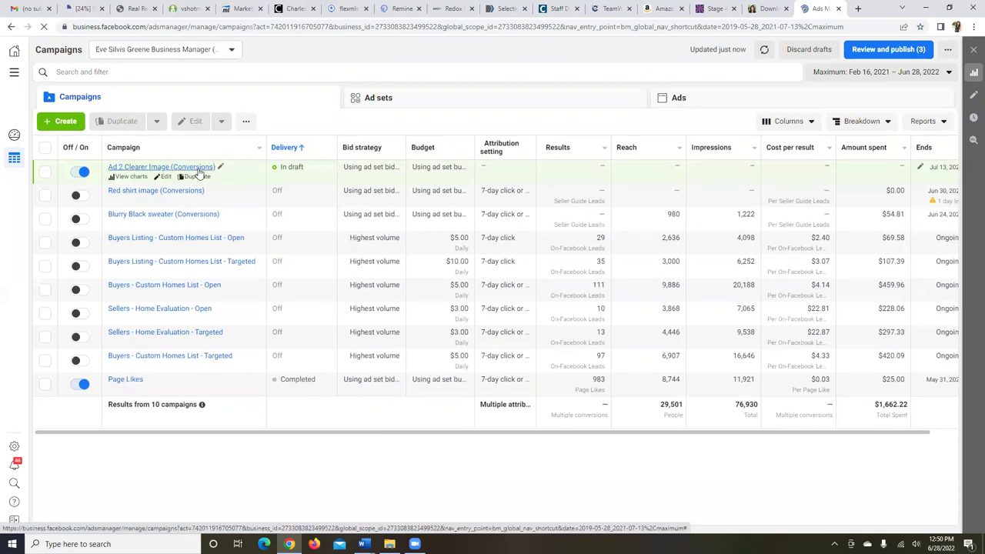
Publish the three draft items of 'Ad 2 Clearer Image (Conversions)' from Review and publish.
left_click(890, 49)
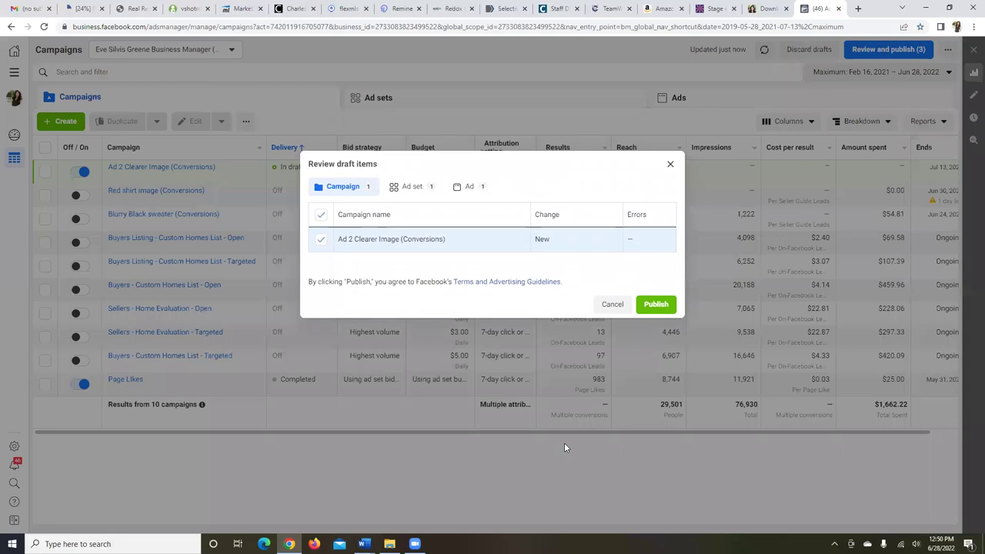
left_click(656, 304)
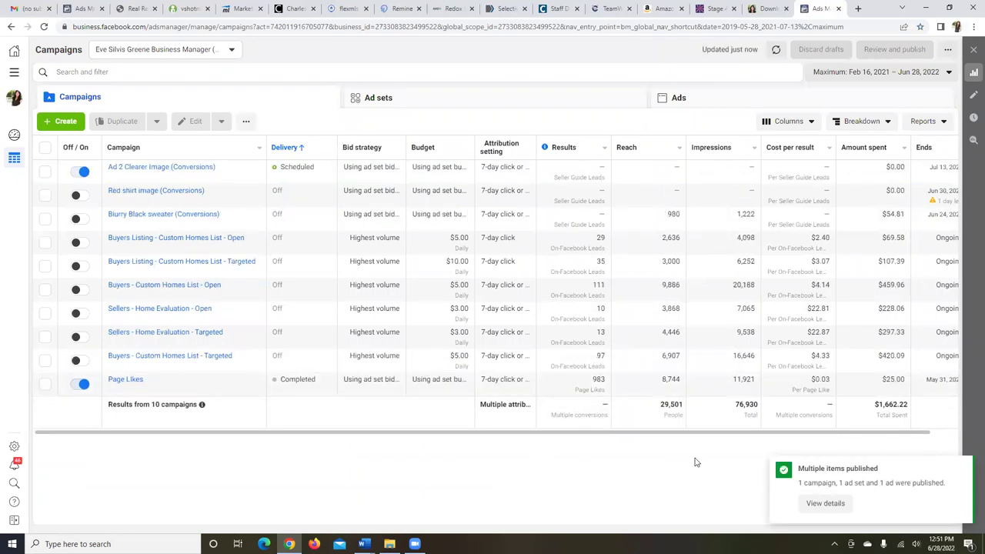
Switch off the Page Likes campaign, its ad set and its ad, ending on the Campaigns list.
left_click(71, 384)
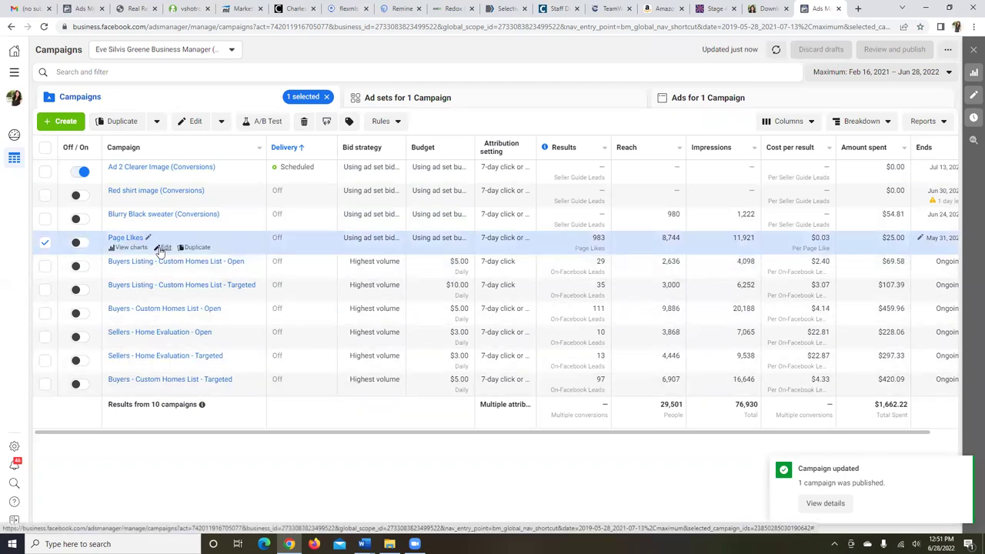
left_click(598, 101)
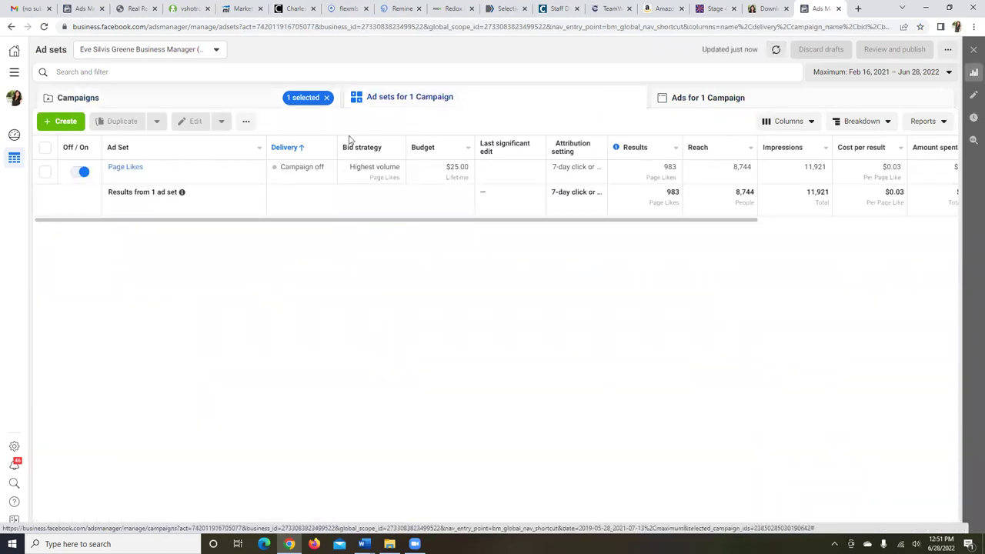
left_click(80, 172)
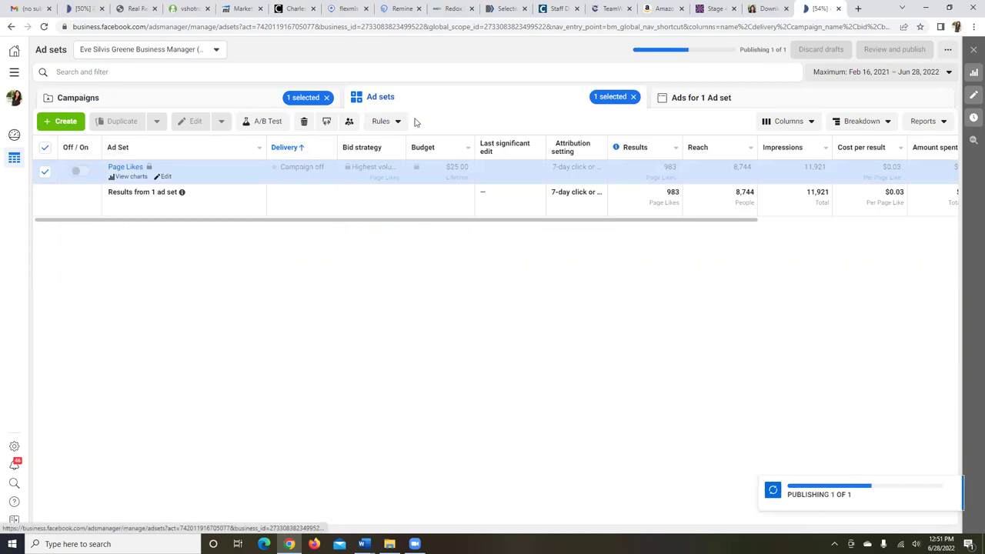
left_click(715, 99)
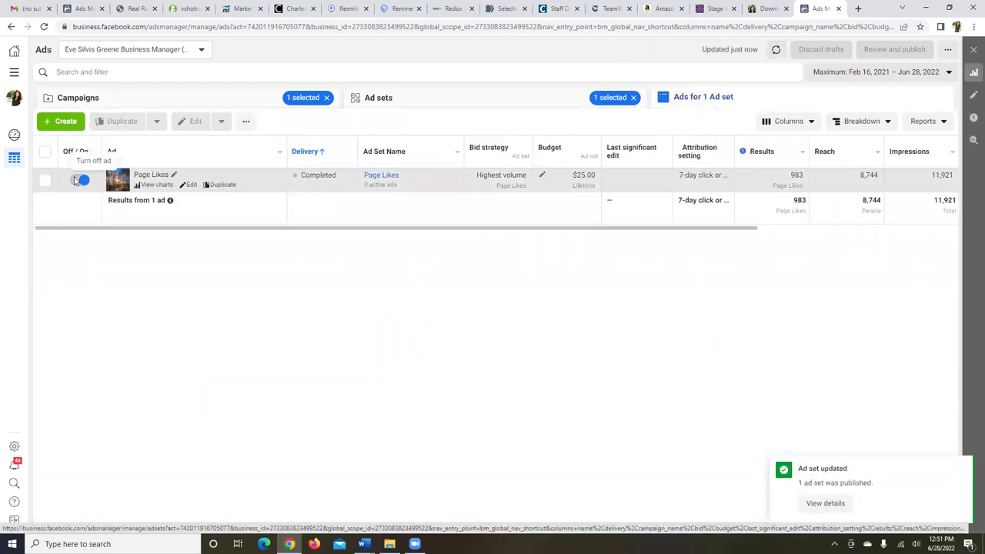
left_click(77, 181)
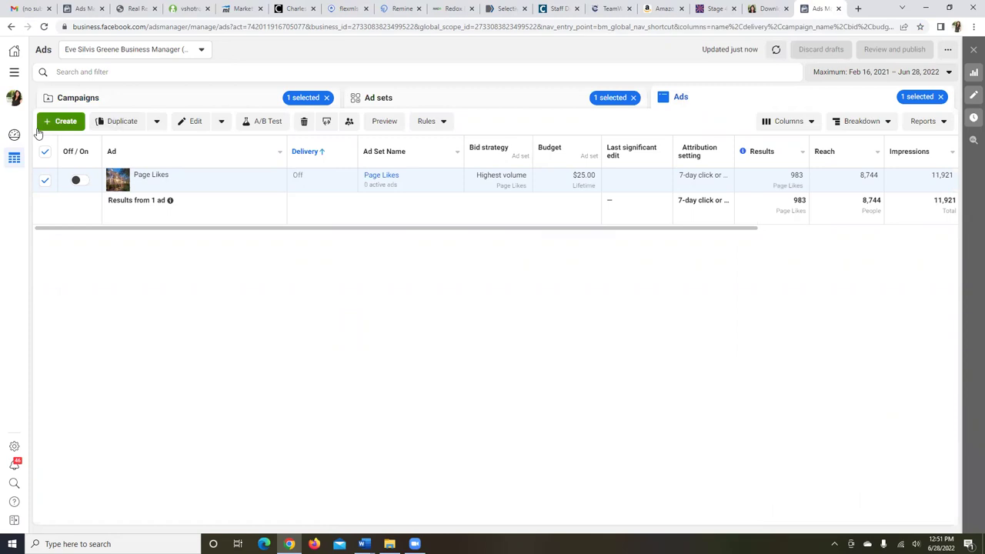
left_click(325, 98)
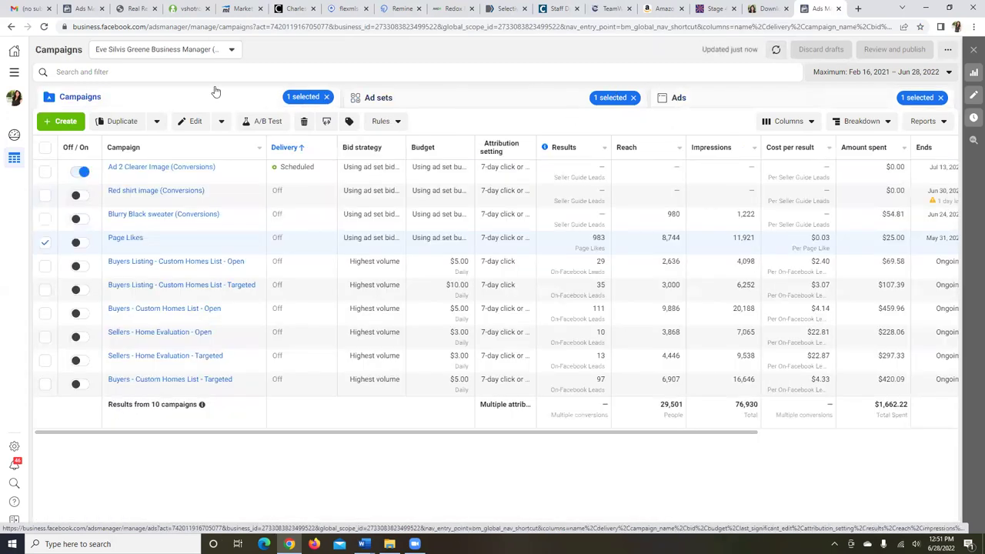
Clear the '1 selected' Page Likes filter on the Campaigns, Ad sets and Ads lists, then open Audiences.
left_click(327, 98)
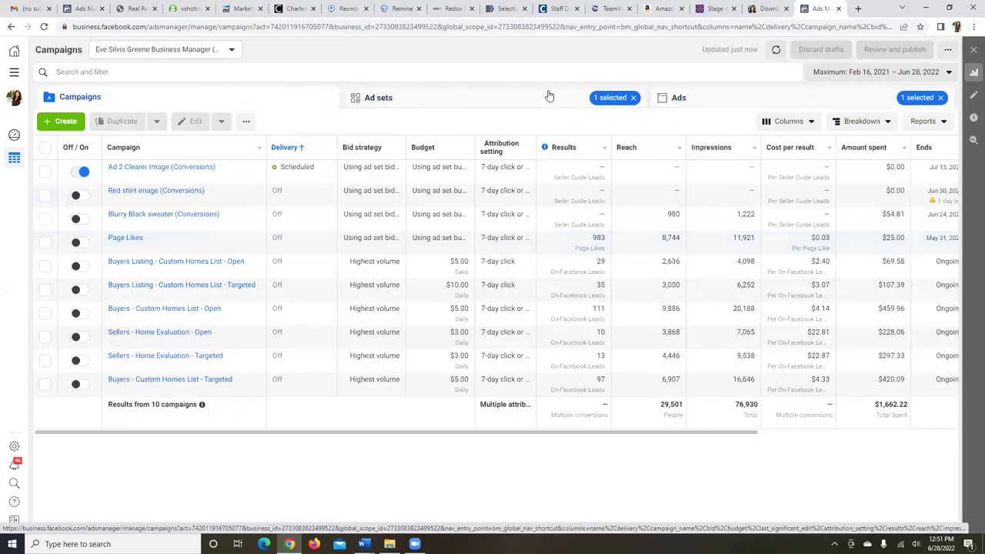
left_click(628, 98)
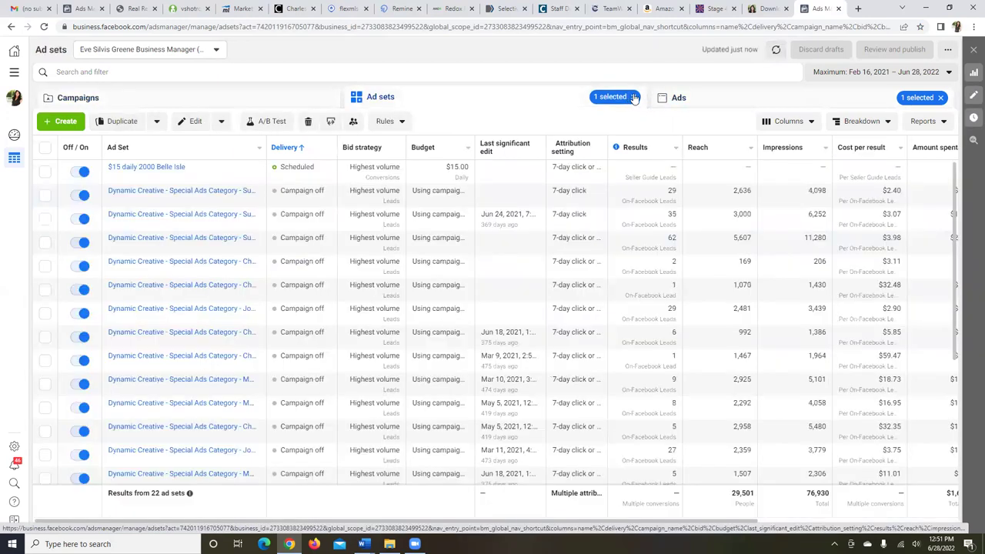
left_click(633, 97)
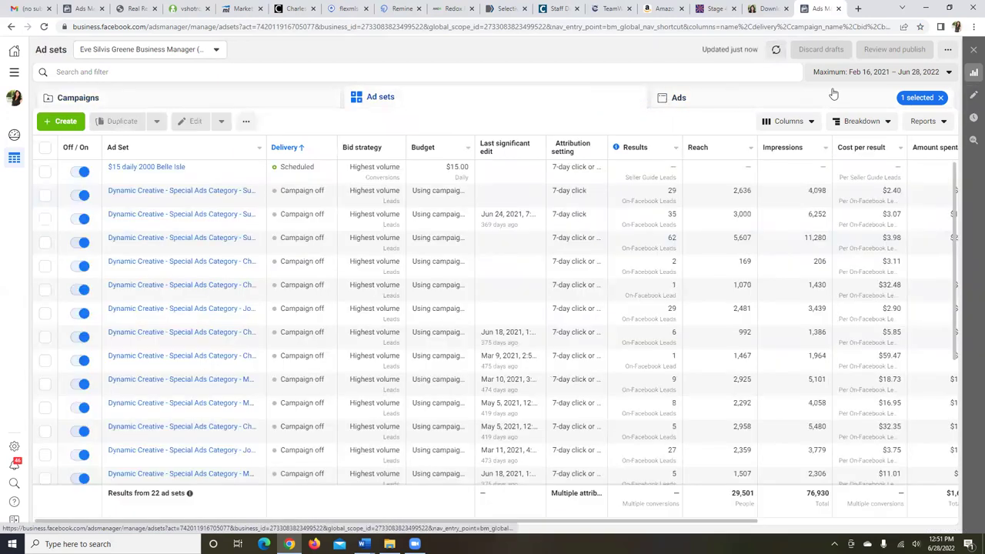
left_click(924, 97)
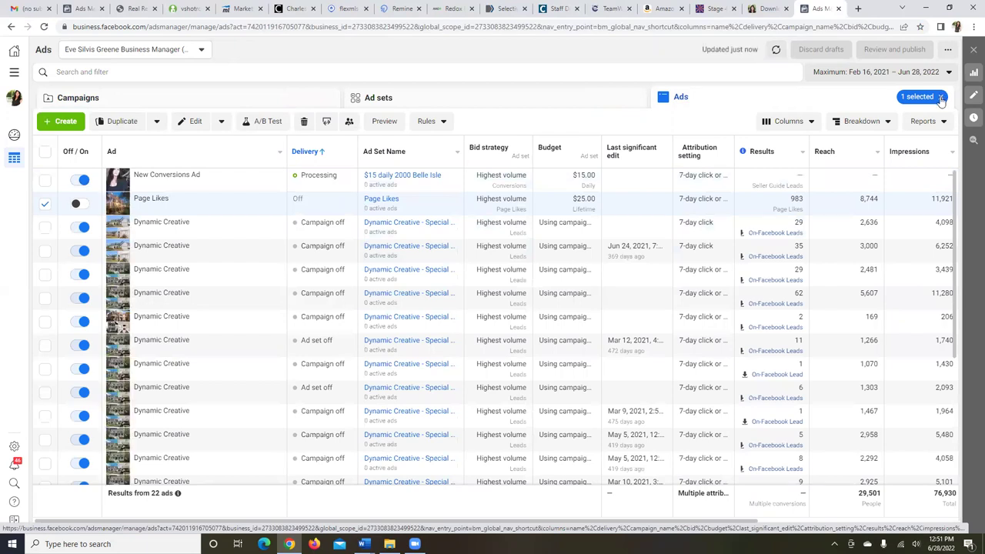
left_click(940, 98)
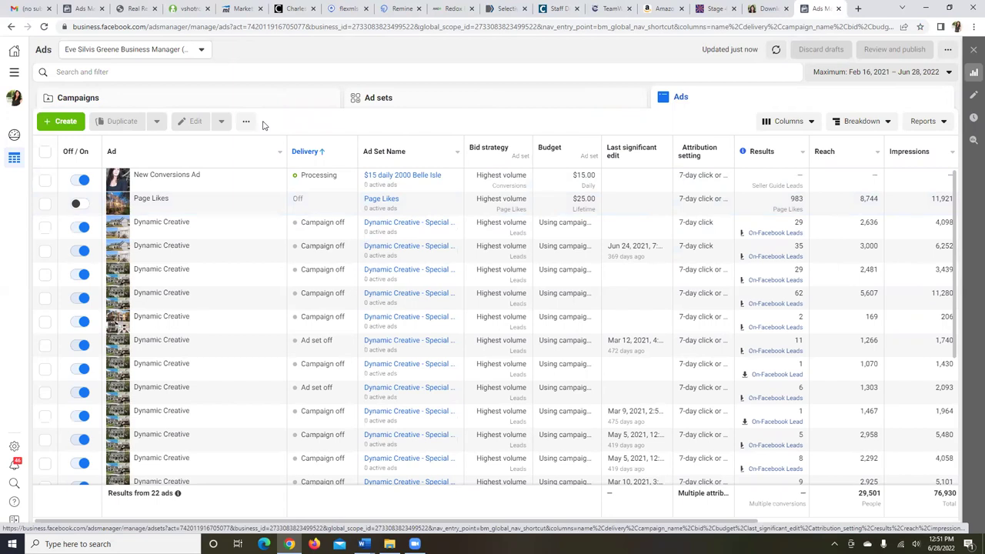
left_click(14, 72)
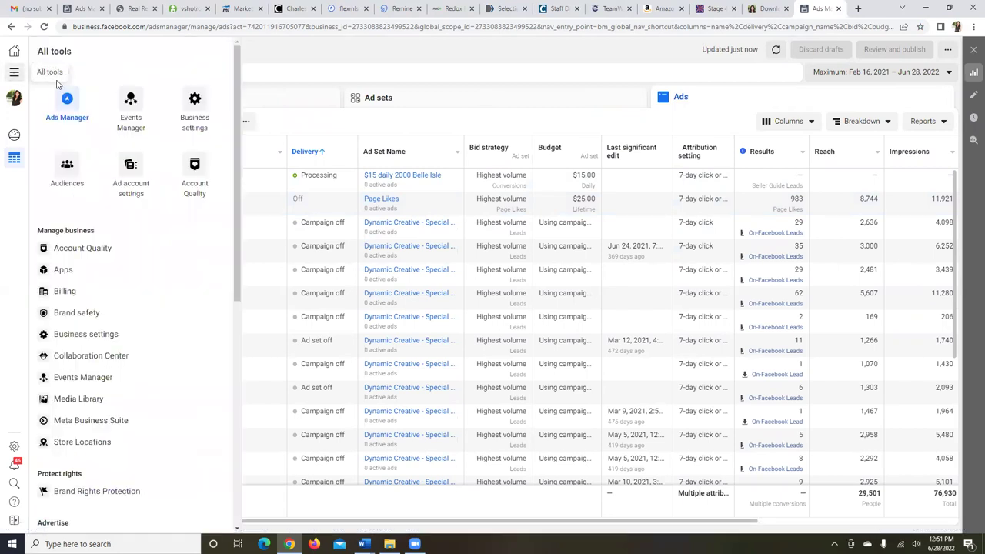
left_click(60, 173)
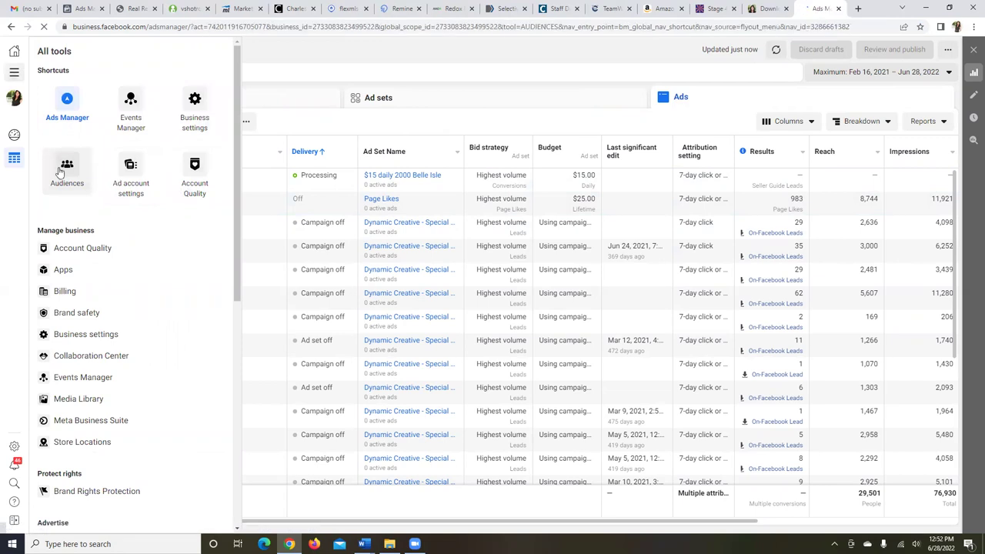